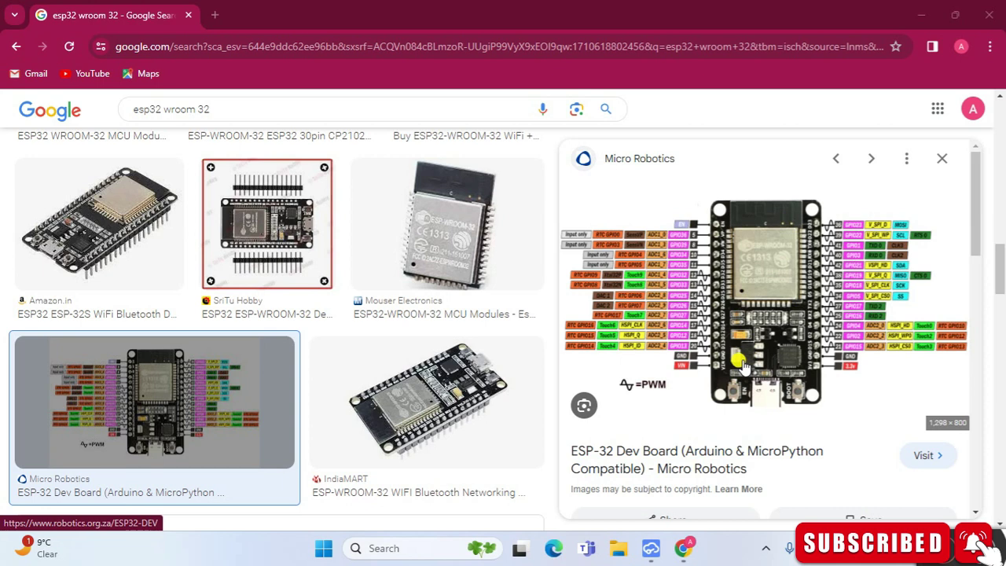
# - Open the Micro Robotics ESP-32 Dev Board pinout image at full size in a new browser tab
pyautogui.rightClick(724, 272)
pyautogui.scroll(-2, 808, 230)
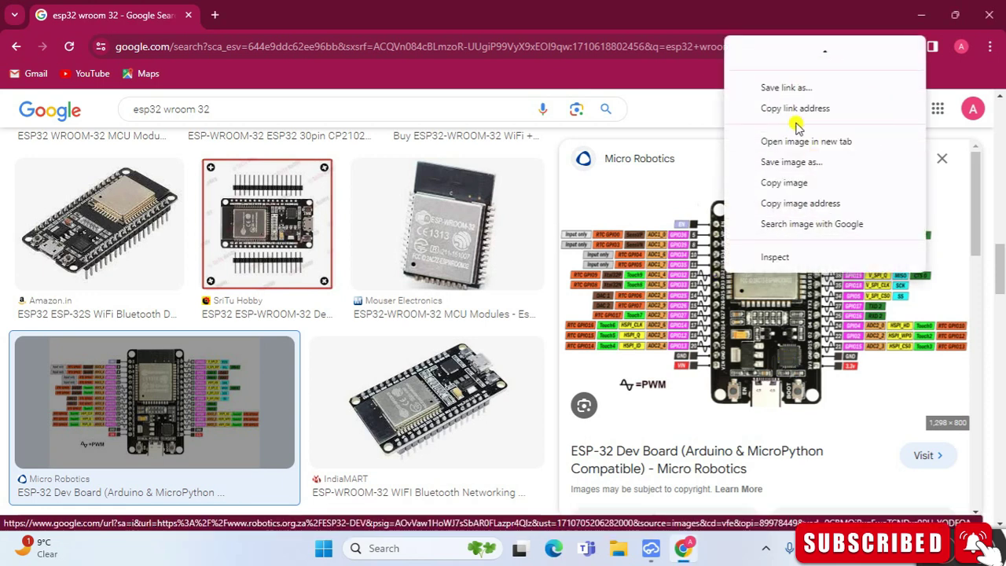
pyautogui.click(800, 143)
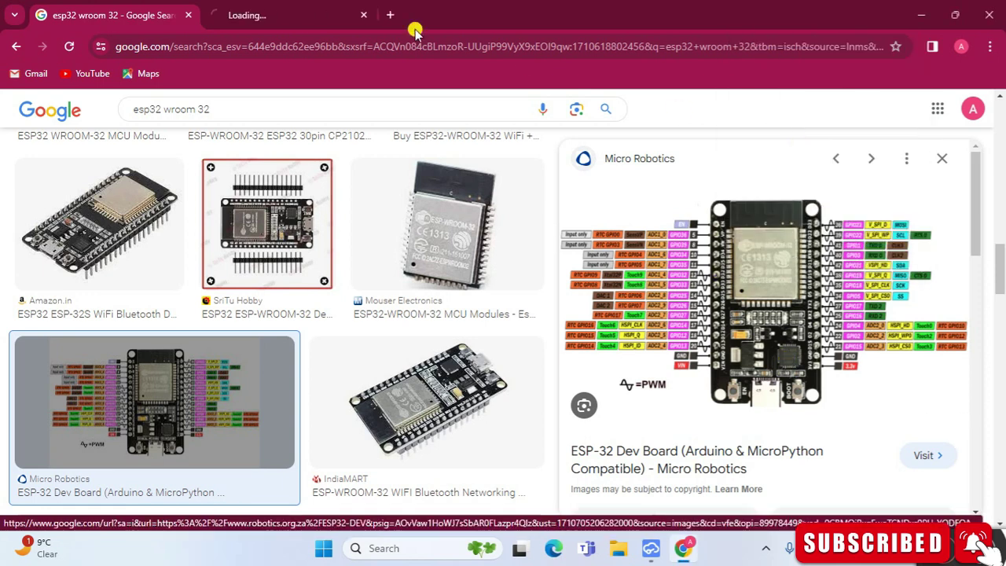
pyautogui.click(306, 11)
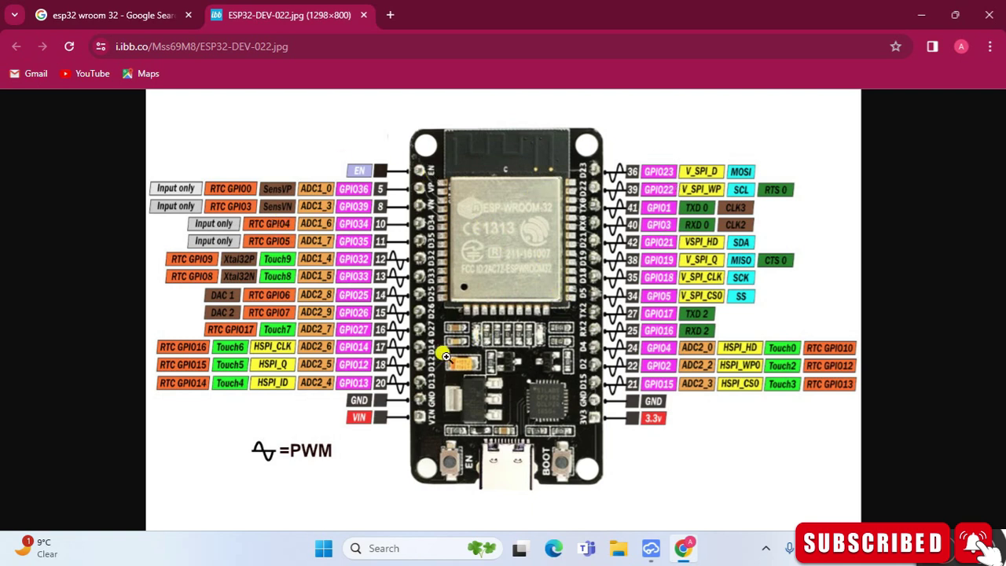
# - Switch to EasyEDA and look over the new-document options and the common component library
pyautogui.click(651, 548)
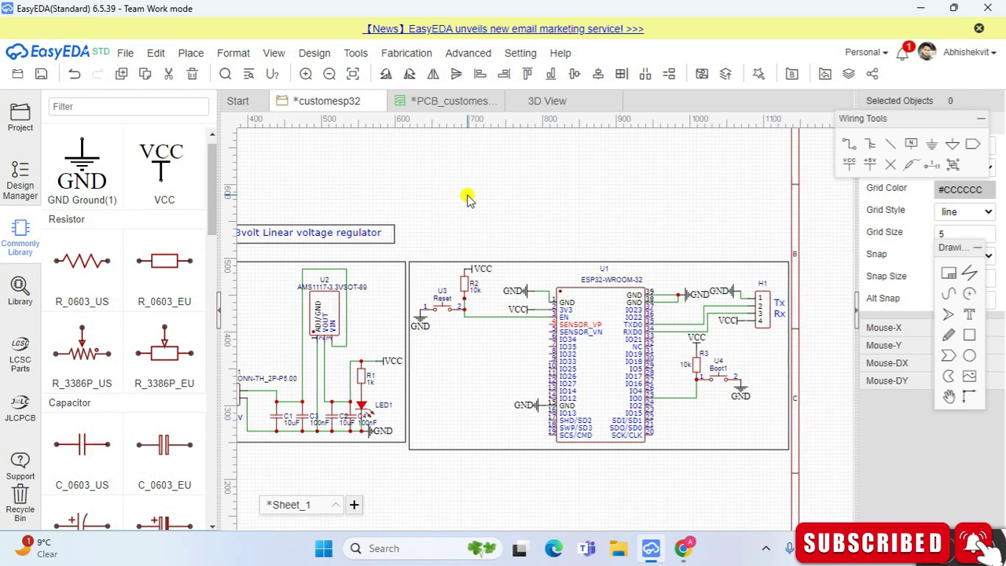
pyautogui.click(125, 53)
pyautogui.moveTo(142, 72)
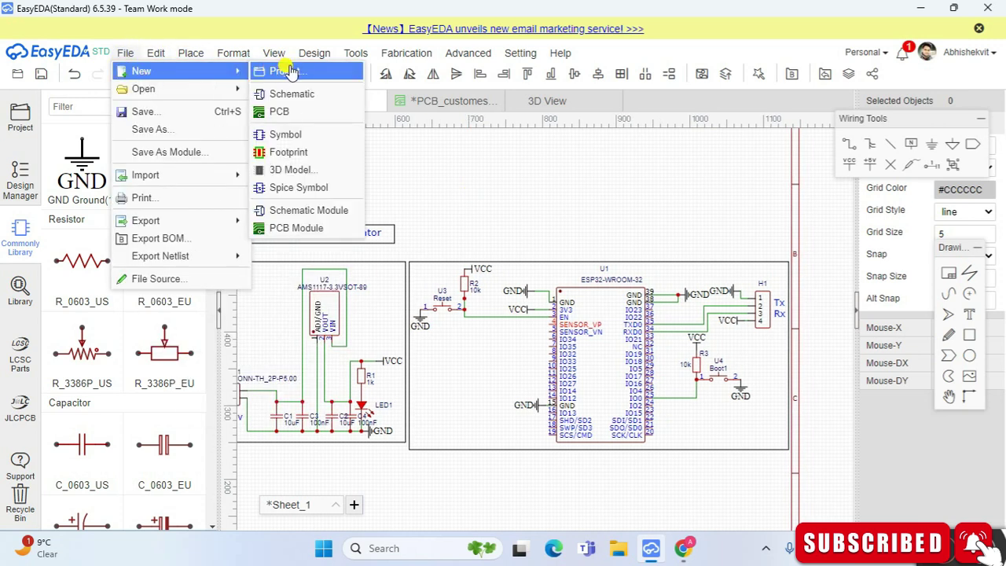
pyautogui.click(478, 177)
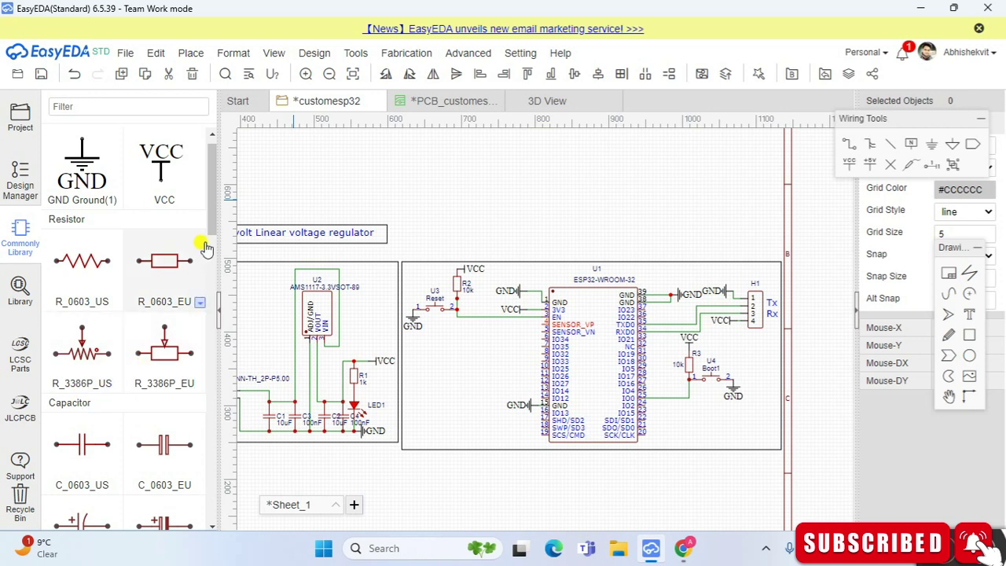
pyautogui.moveTo(212, 221); pyautogui.dragTo(203, 497)
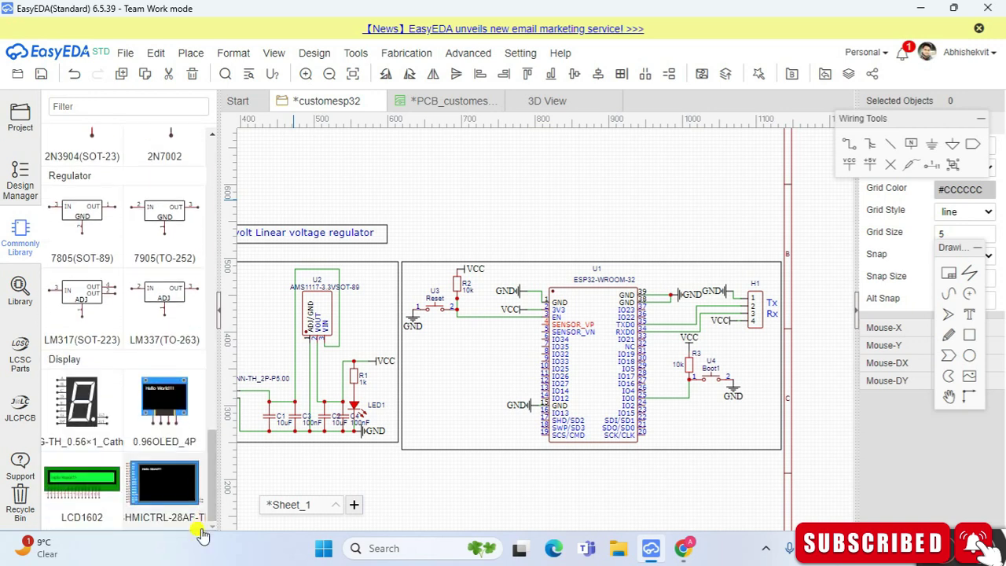
pyautogui.moveTo(210, 460); pyautogui.dragTo(228, 137)
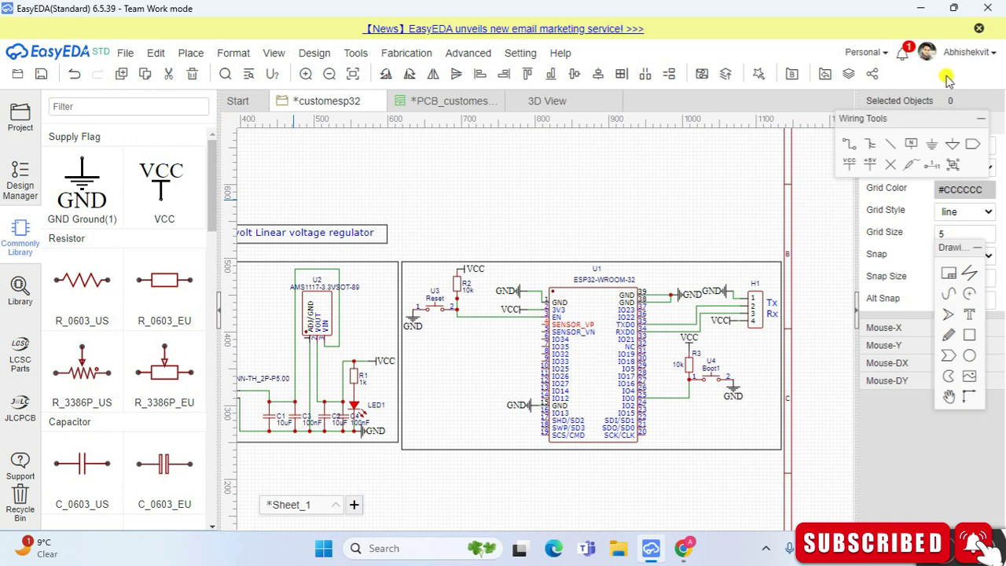
# - Move the floating Wiring Tools and Drawing Tools palettes further up over the canvas properties
pyautogui.moveTo(908, 117); pyautogui.dragTo(901, 57)
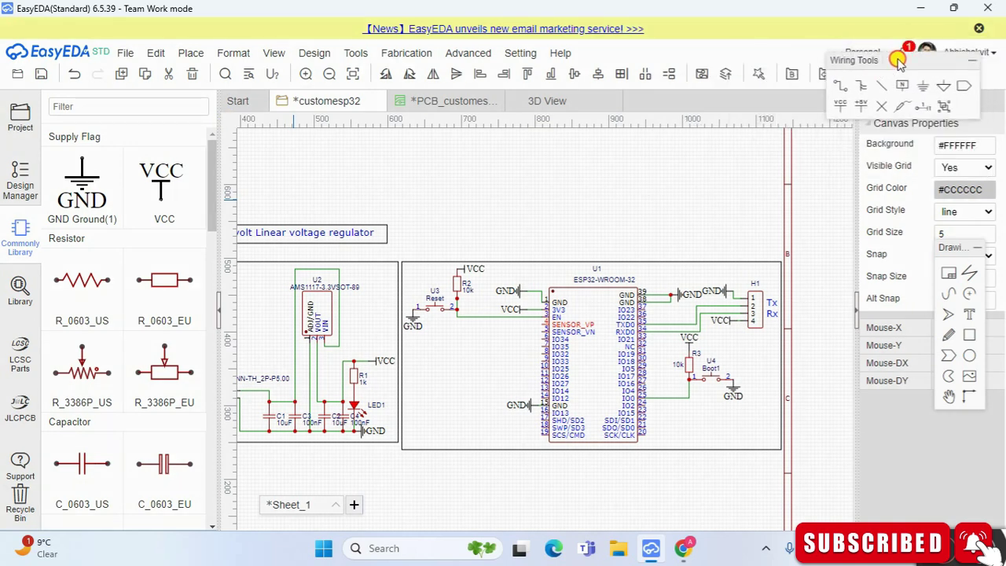
pyautogui.click(841, 89)
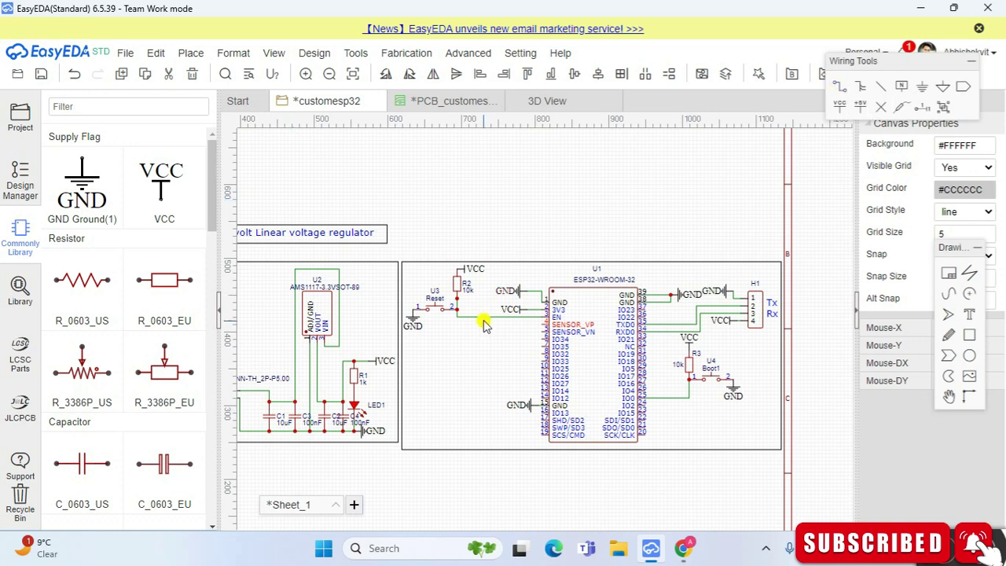
pyautogui.click(490, 318)
pyautogui.moveTo(961, 260)
pyautogui.mouseDown()
pyautogui.moveTo(822, 197)
pyautogui.moveTo(912, 202)
pyautogui.moveTo(947, 219)
pyautogui.mouseUp()
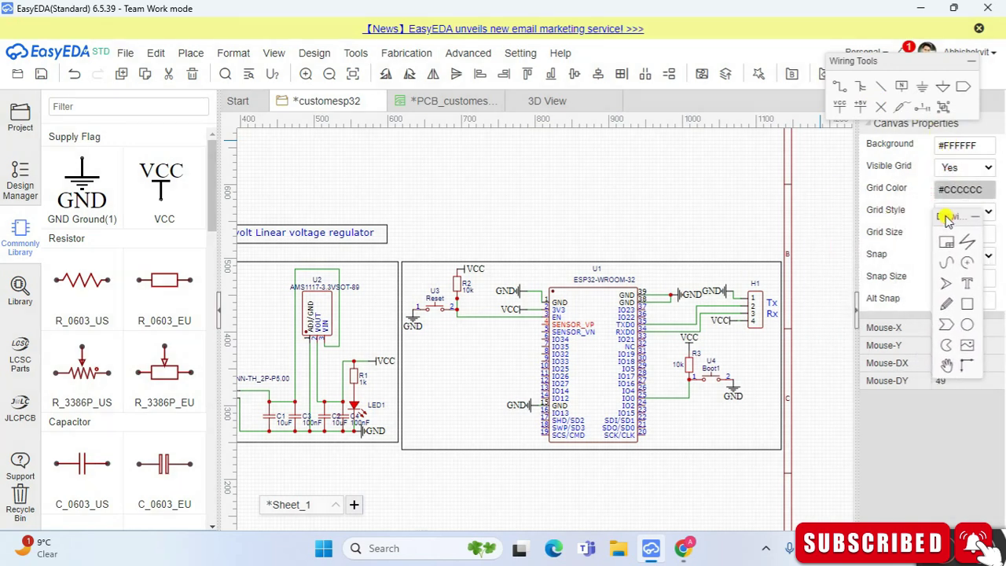
# - Draw a trial rectangle in the empty area above the ESP32 circuit block and undo it
pyautogui.click(967, 308)
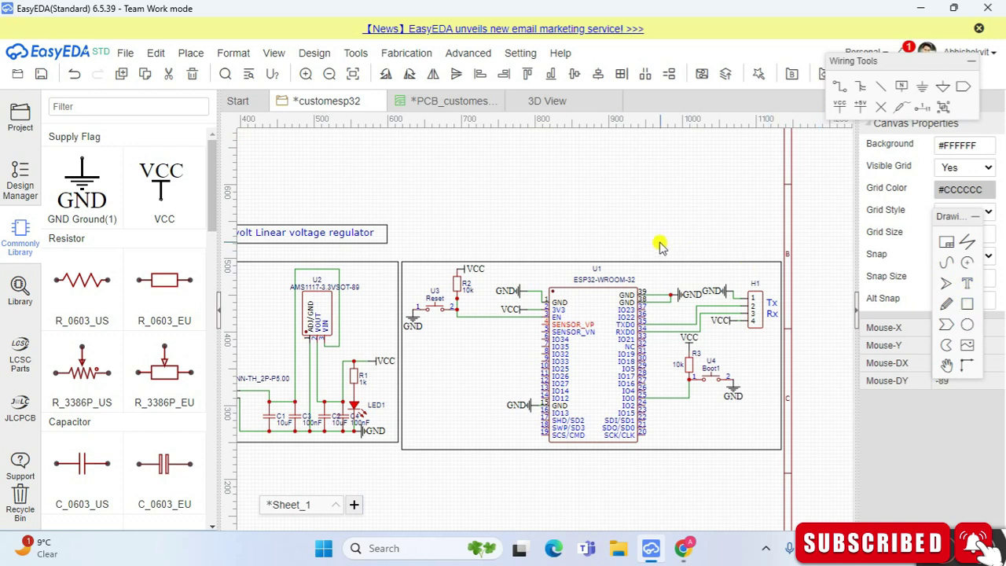
pyautogui.click(422, 268)
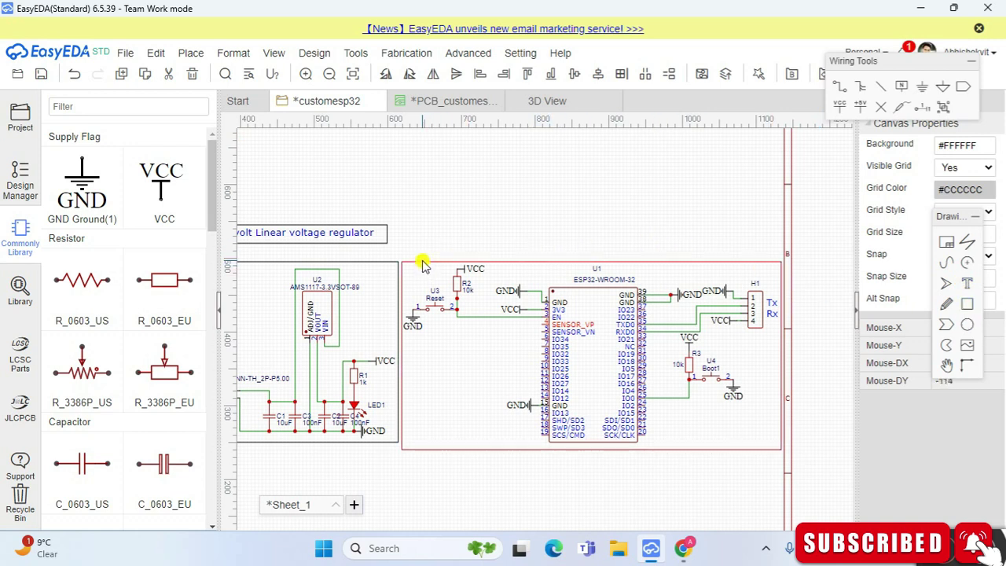
pyautogui.click(966, 305)
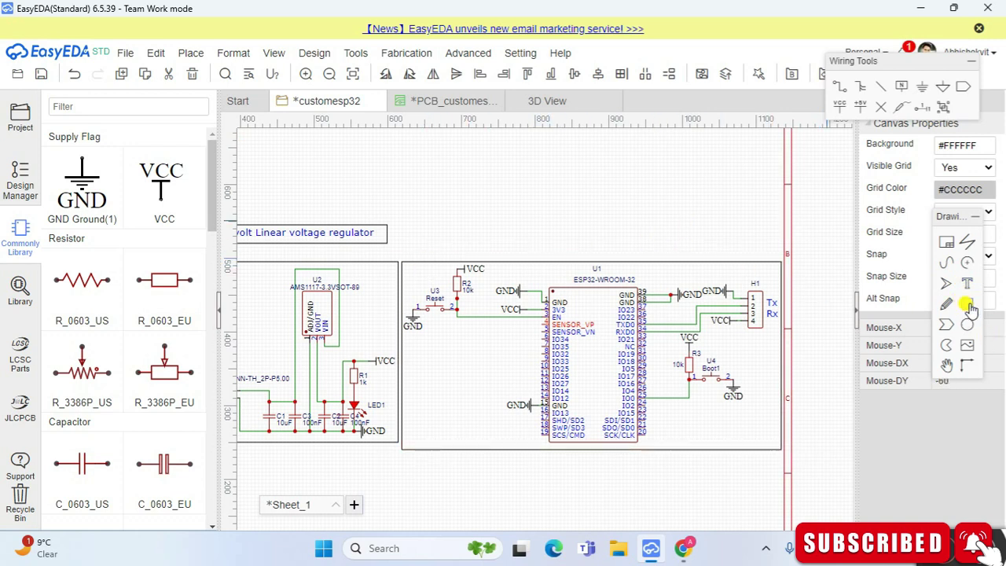
pyautogui.click(494, 161)
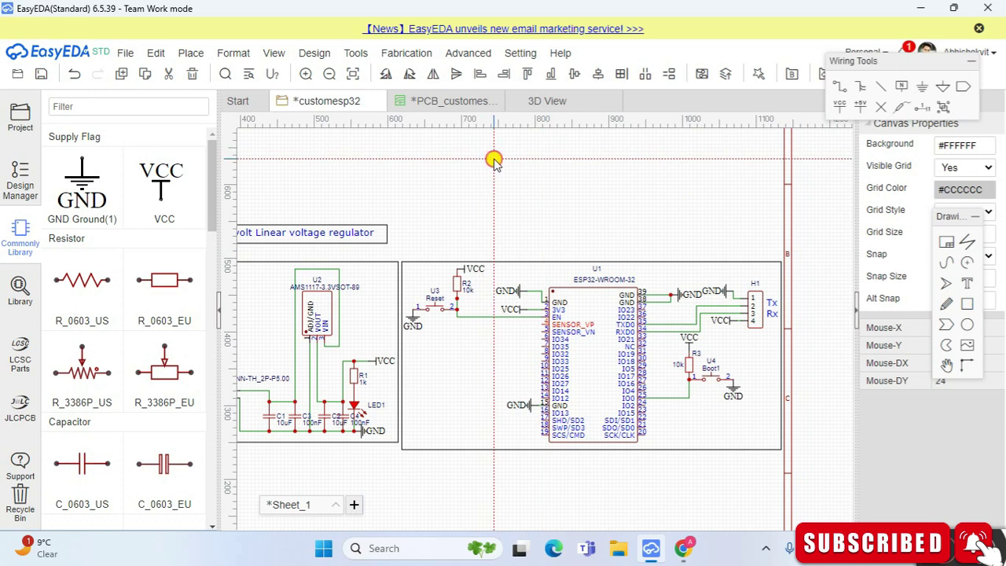
pyautogui.click(718, 225)
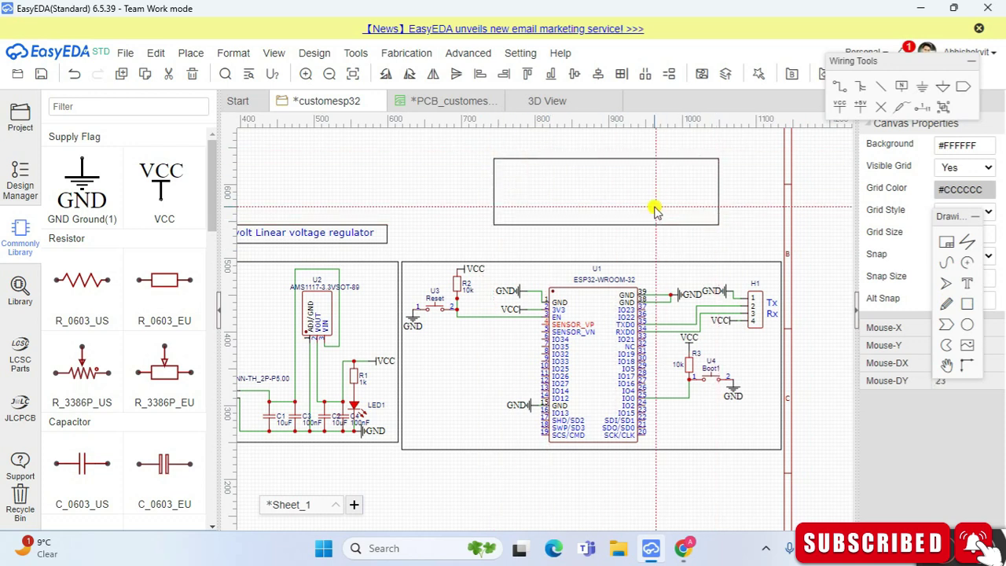
pyautogui.hotkey('ctrl', 'z')
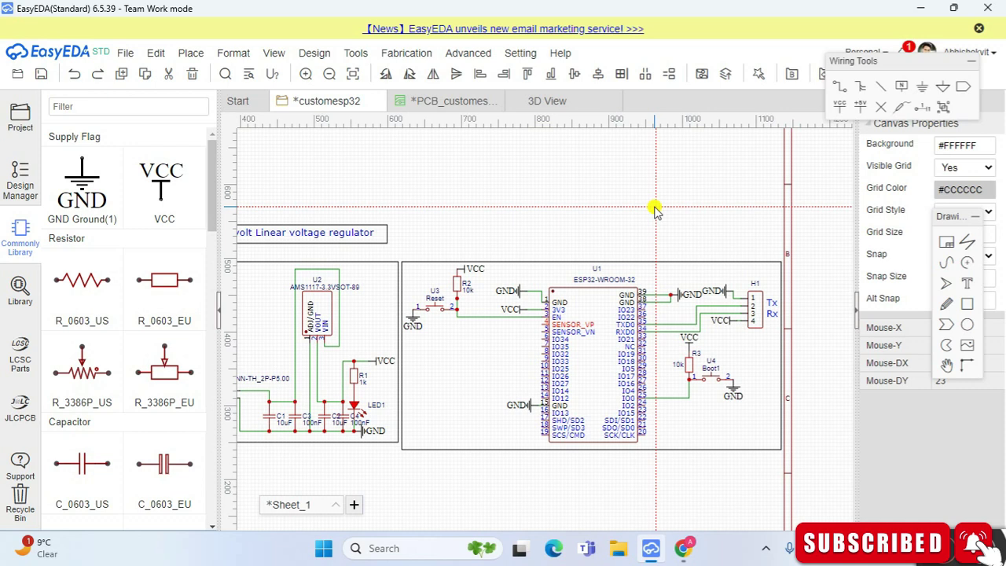
pyautogui.press('Right')
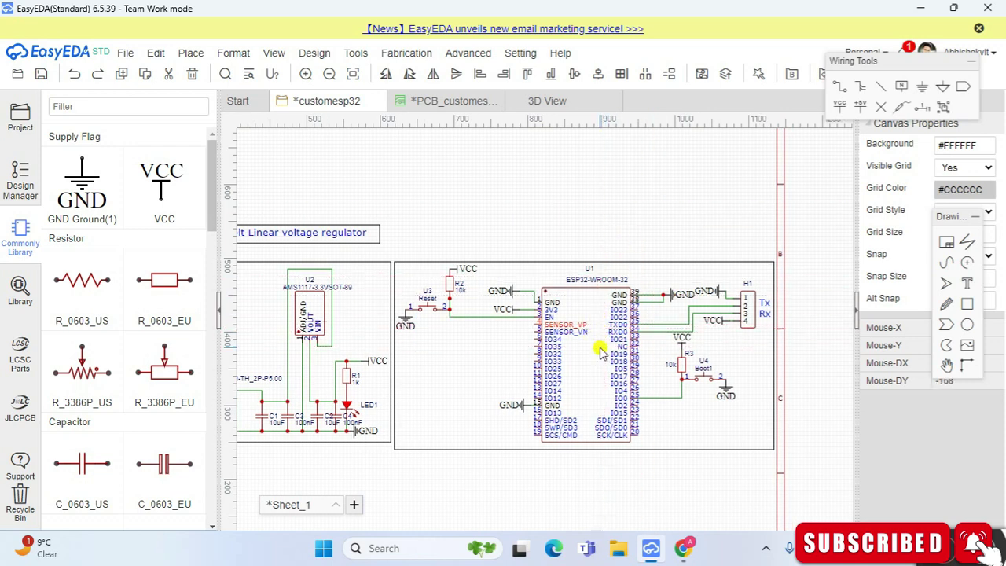
# - Try placing the ESP32-WROOM-32(M103QH2800PH3Q0) symbol from the library's "esp32 wroom 32" search, and cancel the placement
pyautogui.click(21, 289)
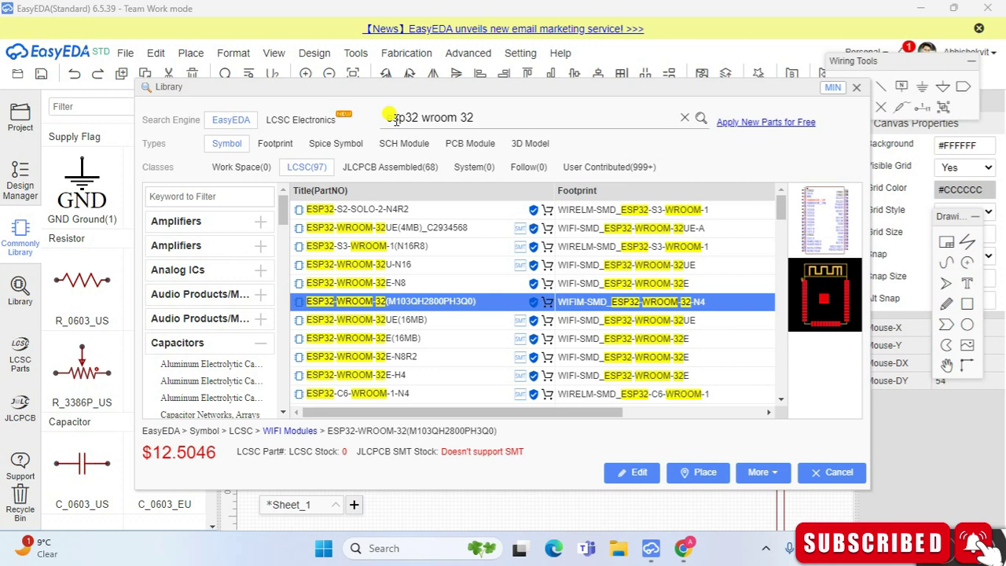
pyautogui.moveTo(383, 116); pyautogui.dragTo(464, 115)
pyautogui.click(482, 117)
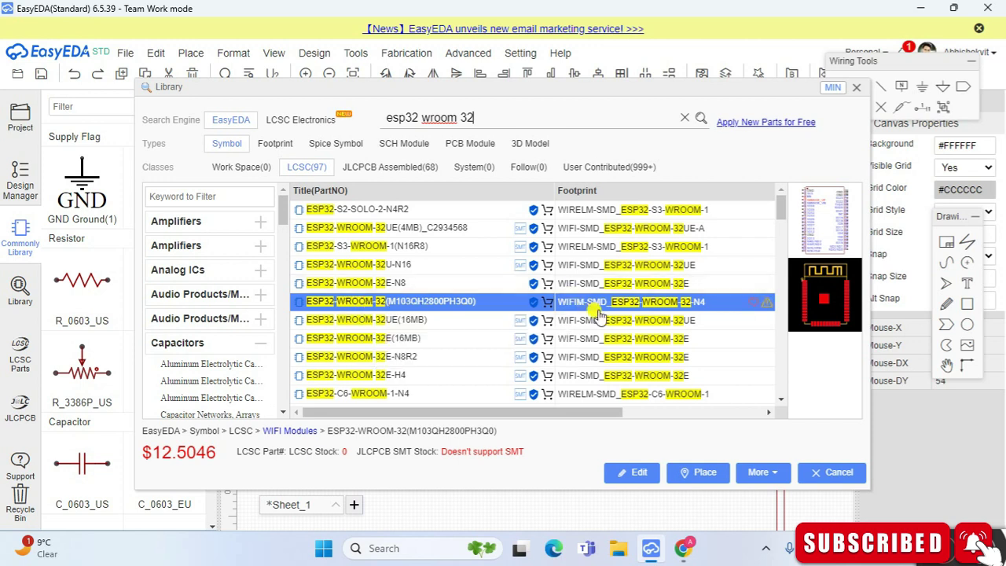
pyautogui.click(699, 475)
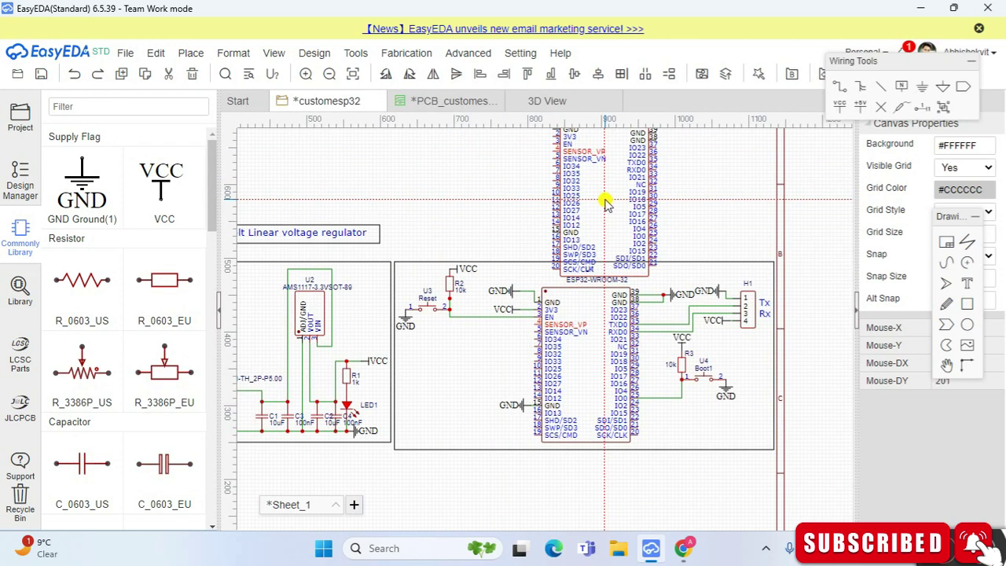
pyautogui.press('Escape')
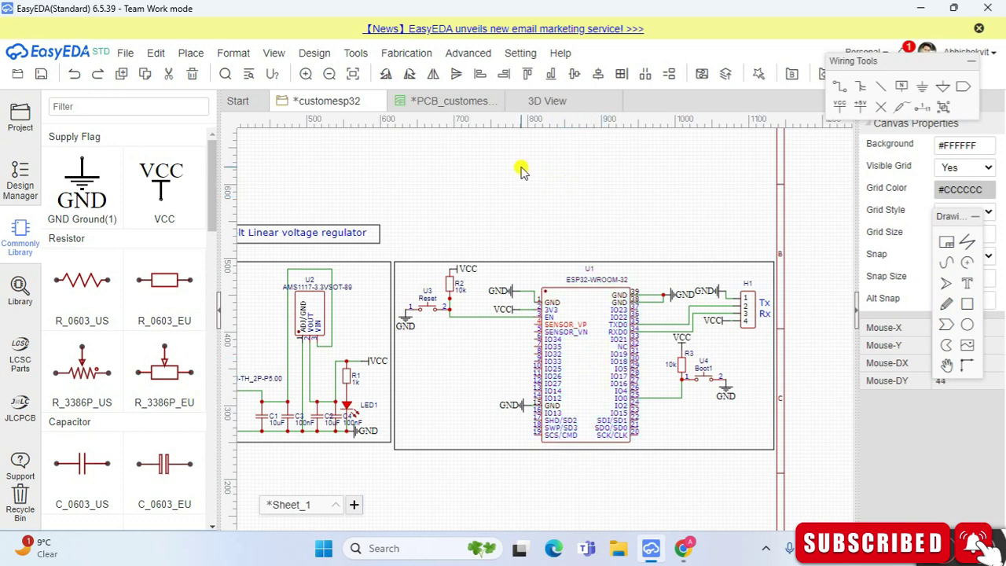
# - Examine the ESP32-WROOM-32 circuit up close, including its reset circuit and the Boot1 button on IO0
pyautogui.scroll(-3, 521, 168)
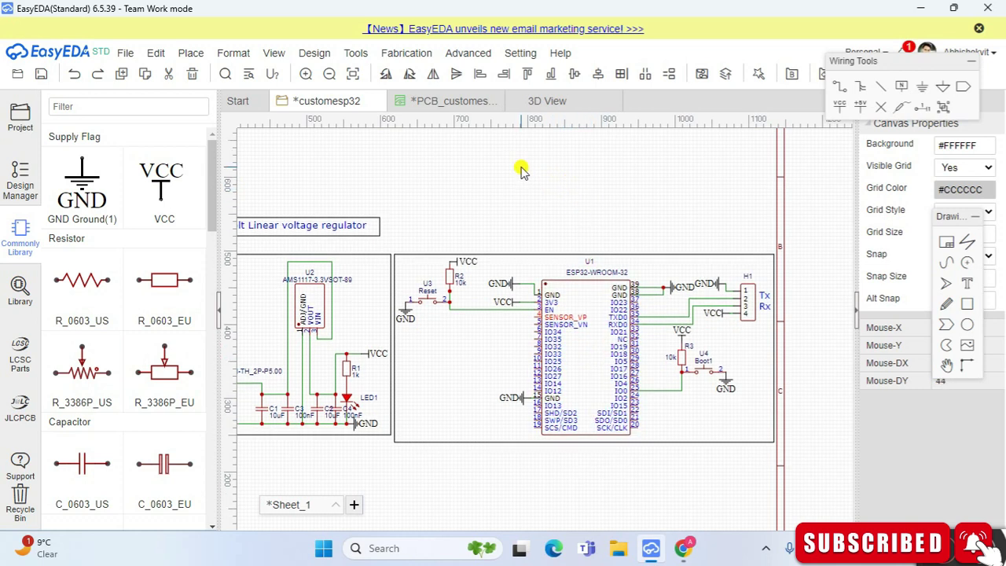
pyautogui.click(306, 74)
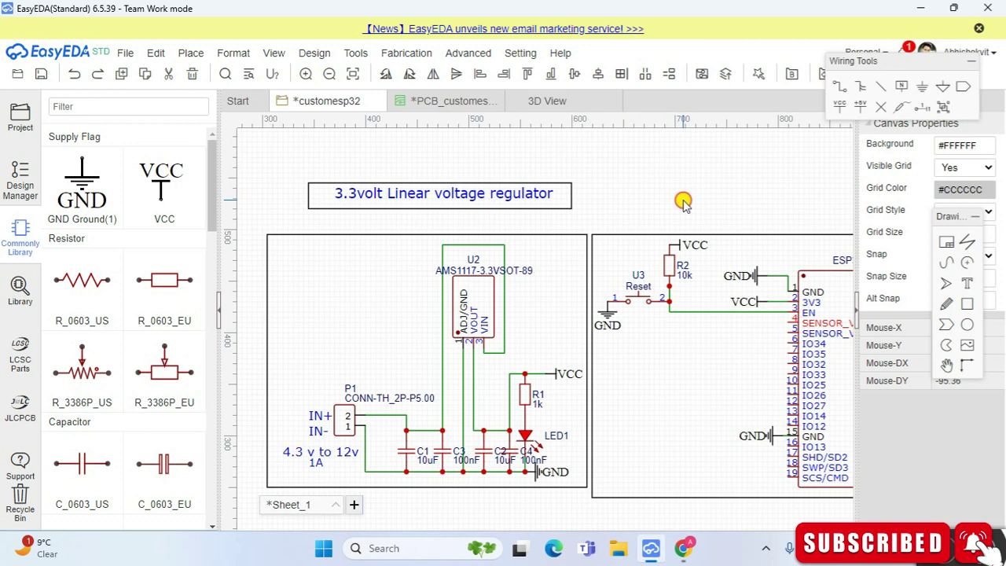
pyautogui.hscroll(2, 682, 202)
pyautogui.hscroll(10, 682, 203)
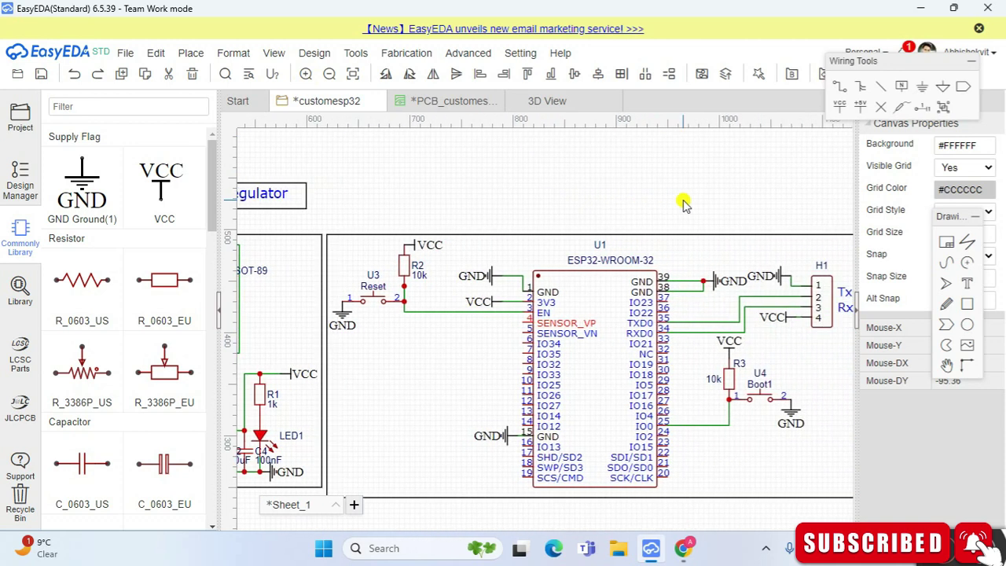
pyautogui.scroll(-1, 683, 203)
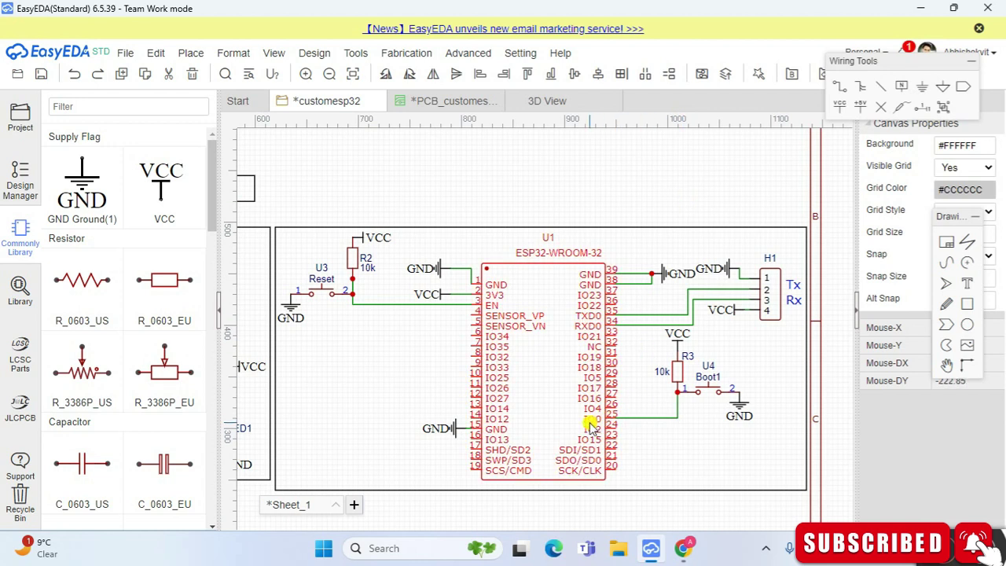
pyautogui.click(602, 422)
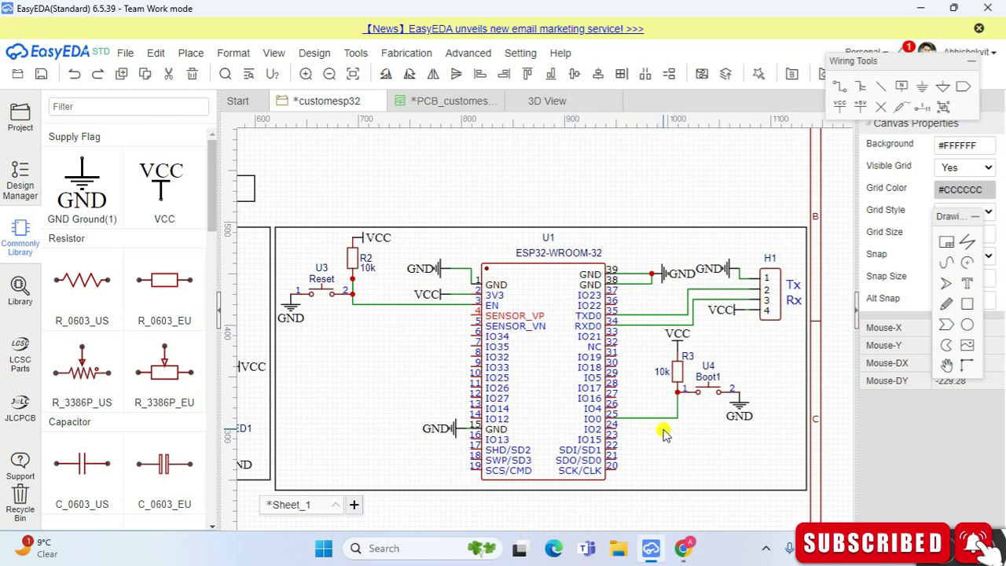
pyautogui.click(704, 391)
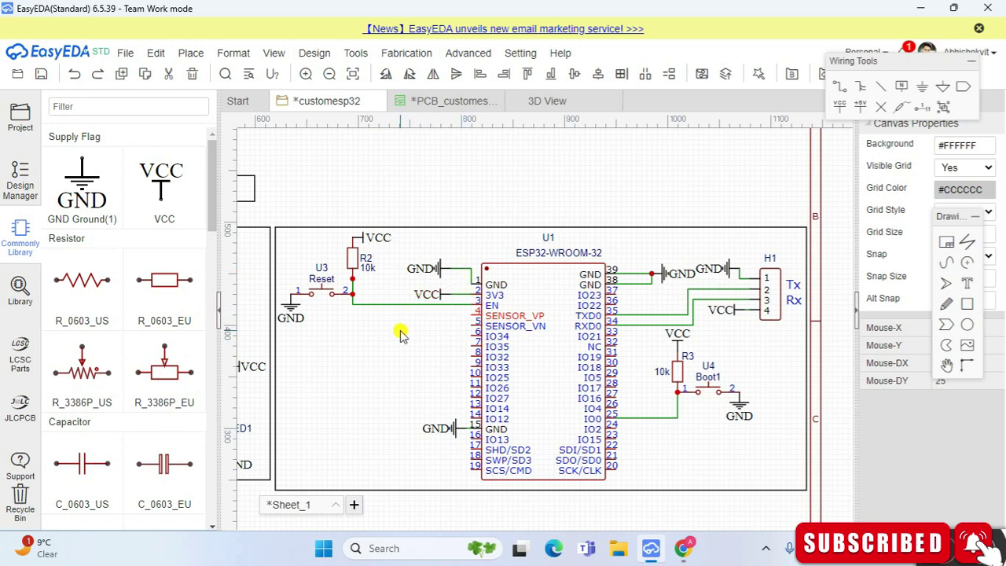
# - Review the Tx/Rx header H1 wiring and the 3.3volt linear voltage regulator circuit
pyautogui.hscroll(-3, 401, 335)
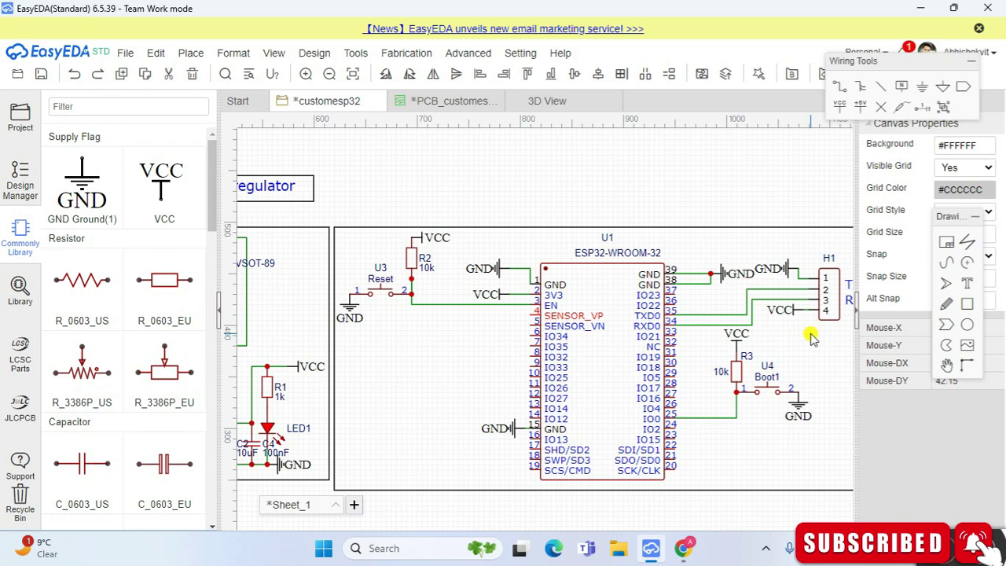
pyautogui.hscroll(3, 810, 338)
pyautogui.hscroll(1, 812, 336)
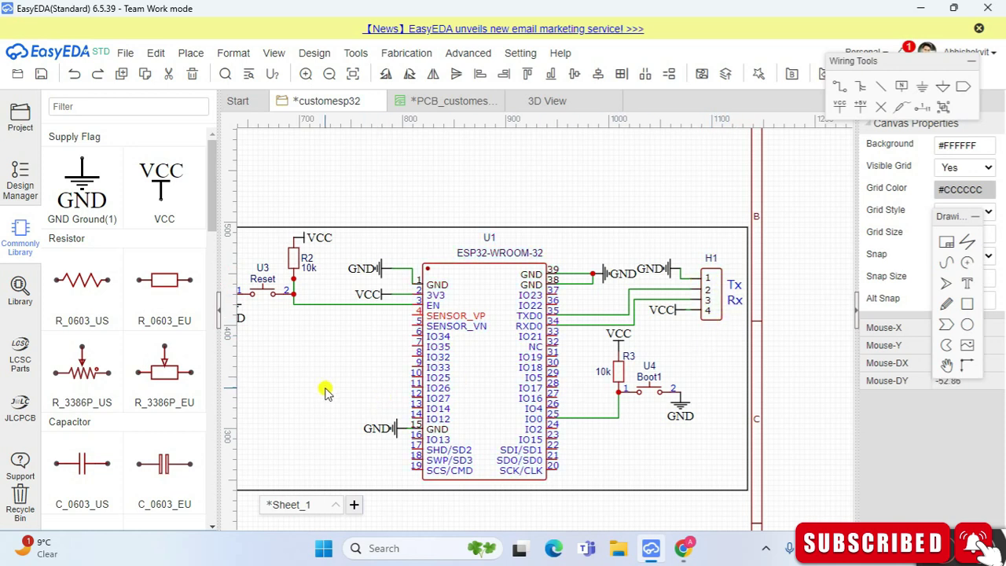
pyautogui.hscroll(-5, 326, 393)
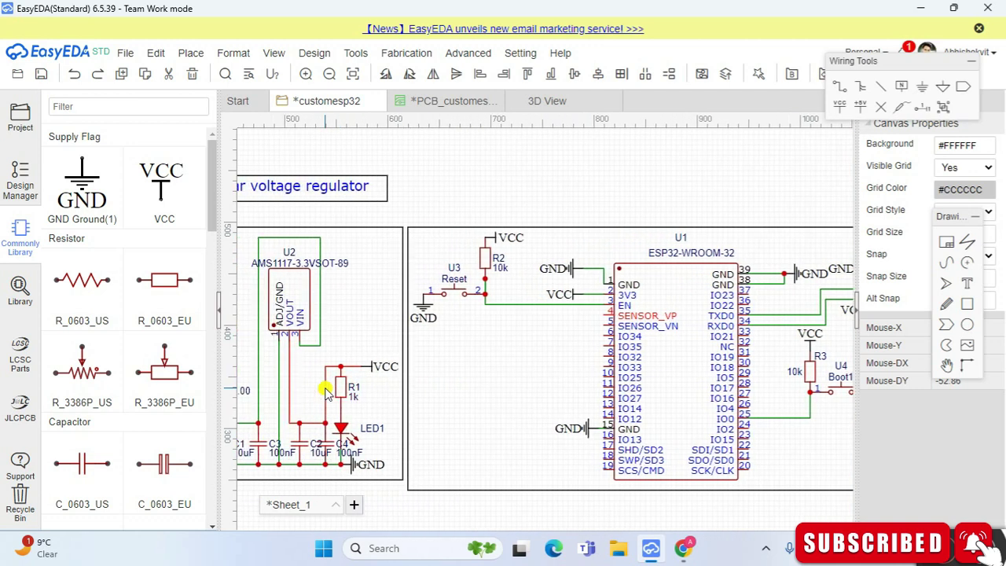
pyautogui.hscroll(-5, 327, 393)
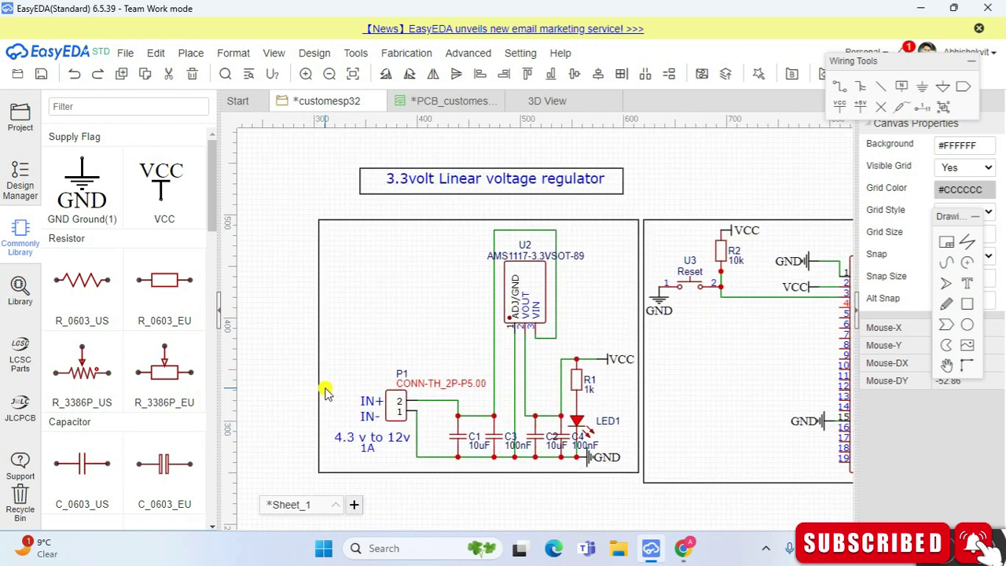
pyautogui.hscroll(2, 327, 393)
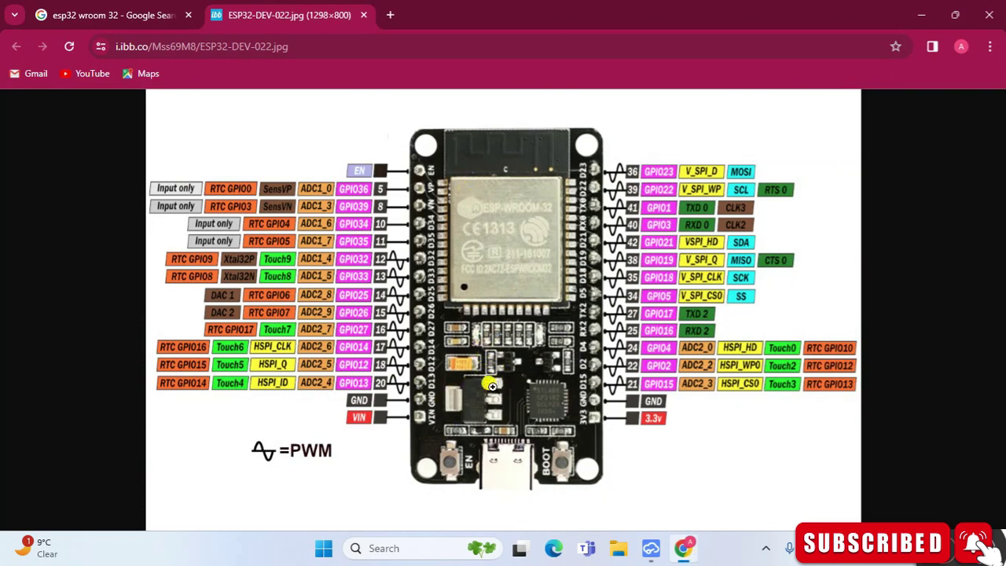
# - Switch to EasyEDA and set the value of LED resistor R1 in the voltage regulator circuit to 300k
pyautogui.click(650, 548)
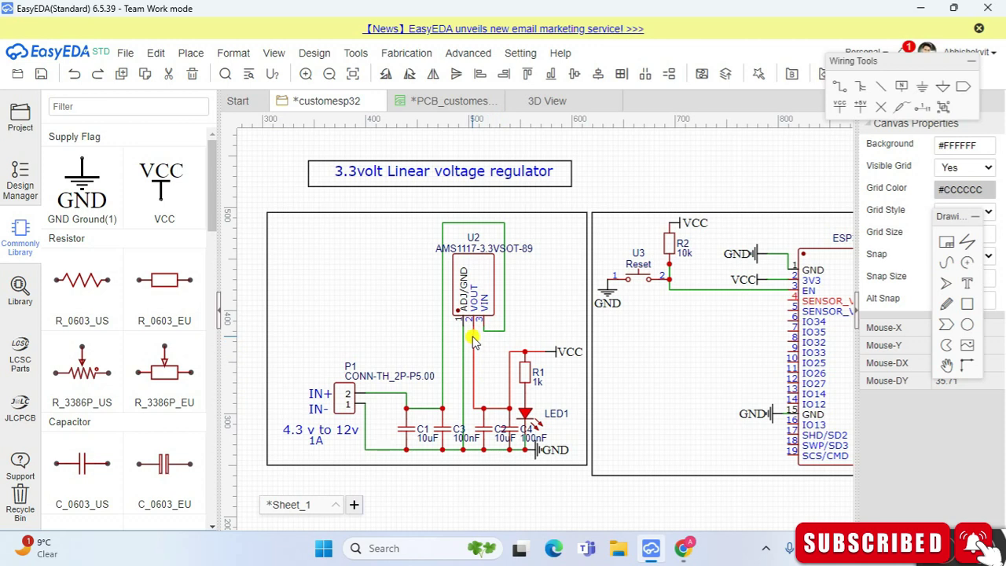
pyautogui.click(522, 376)
pyautogui.click(539, 386)
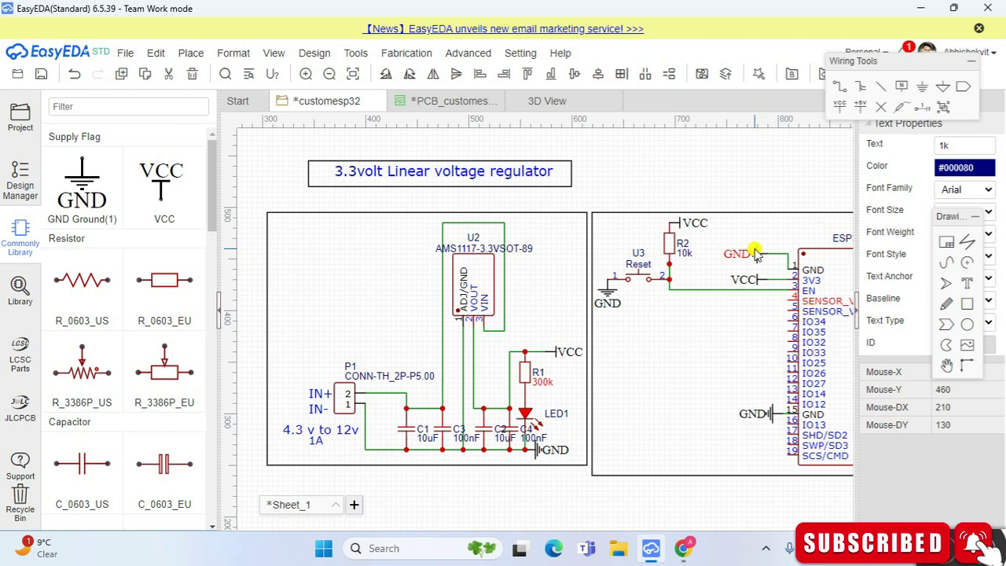
# - Review the full schematic, from the 3.3volt linear voltage regulator to the ESP32-WROOM-32 section with its reset and Boot1 circuits
pyautogui.click(660, 175)
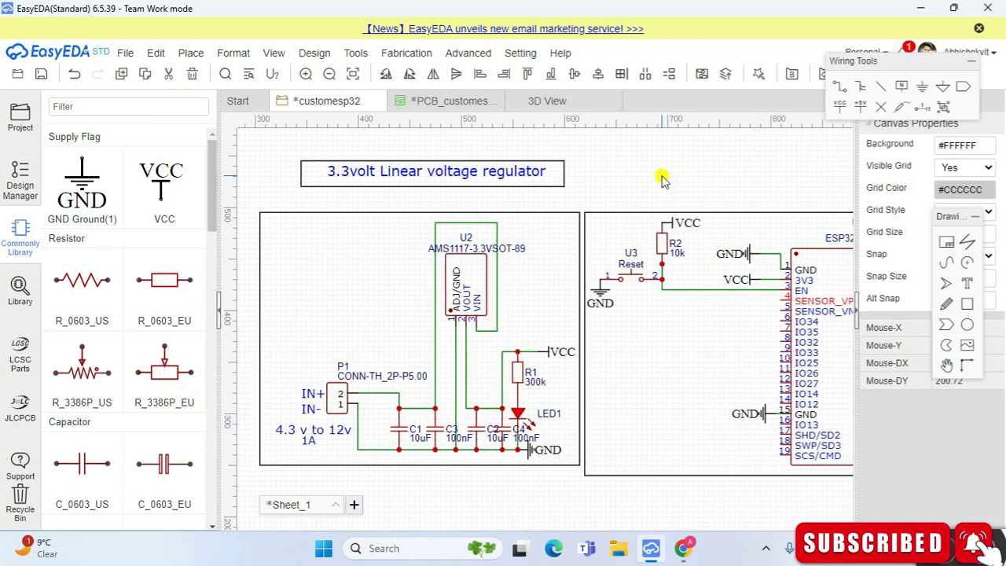
pyautogui.hscroll(3, 662, 179)
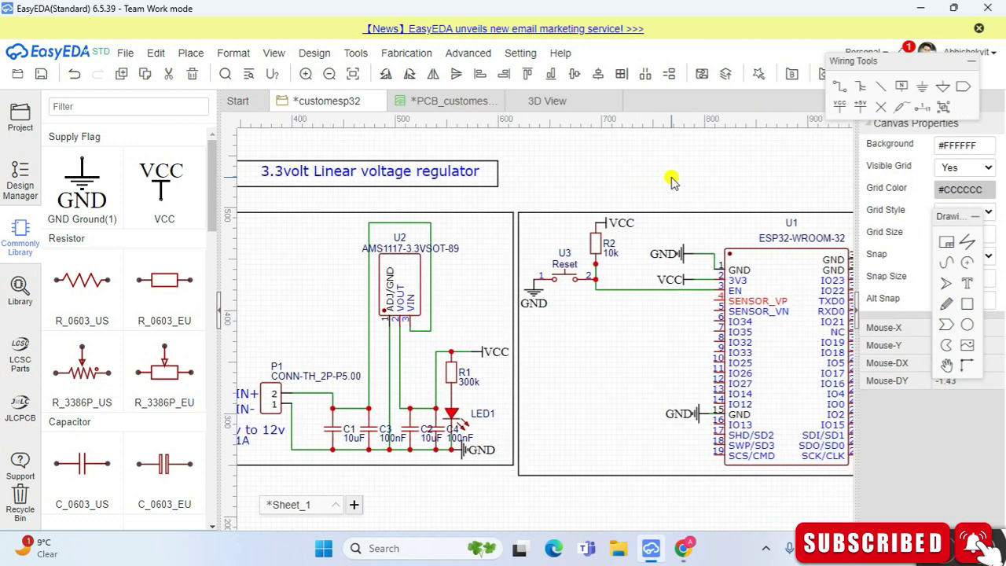
pyautogui.click(681, 259)
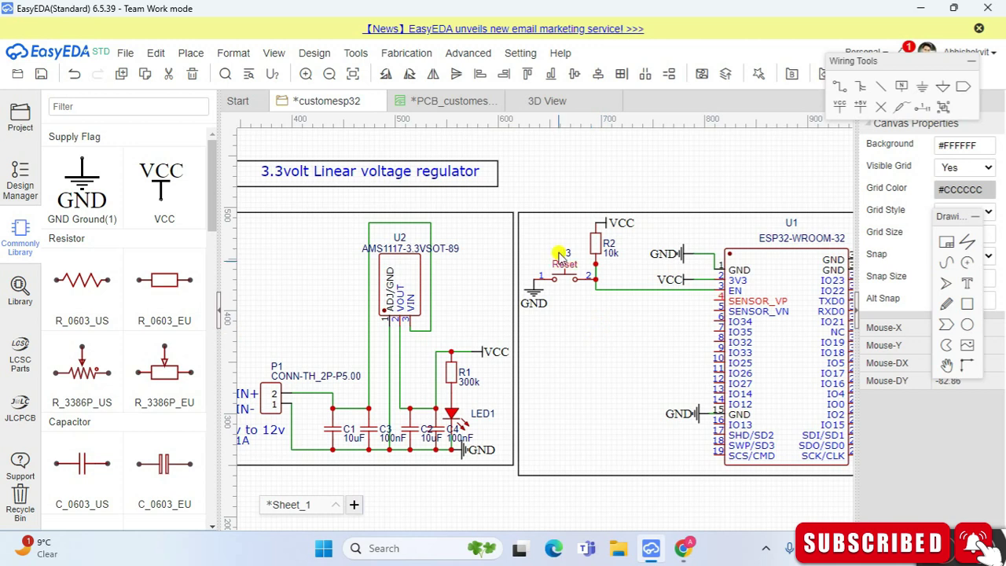
pyautogui.click(329, 75)
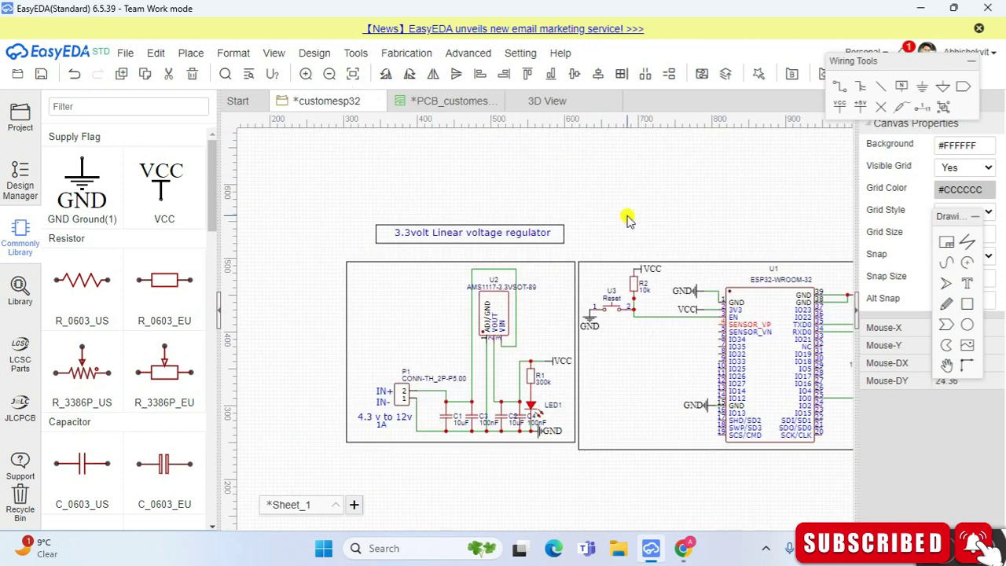
pyautogui.hscroll(3, 627, 218)
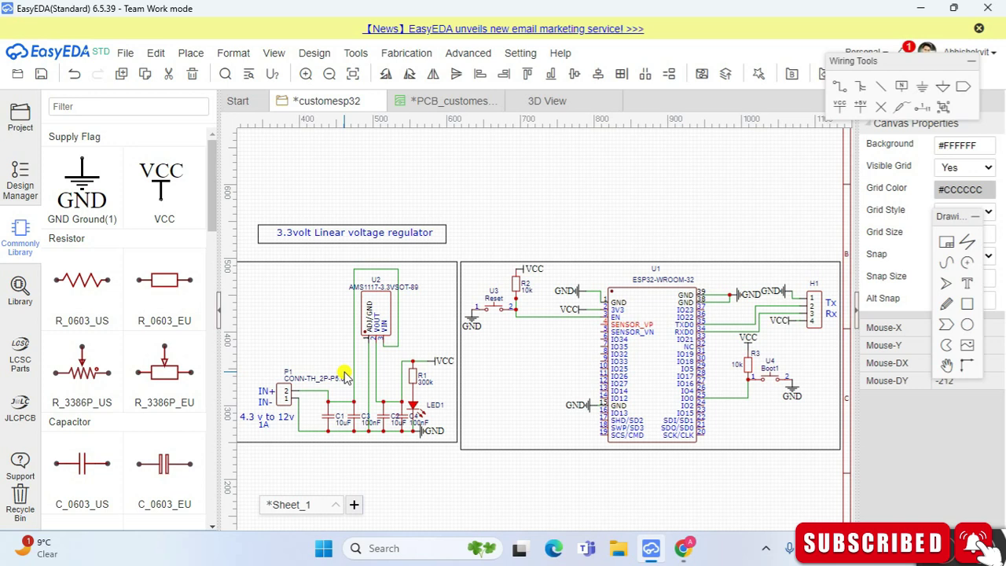
pyautogui.hscroll(1, 475, 233)
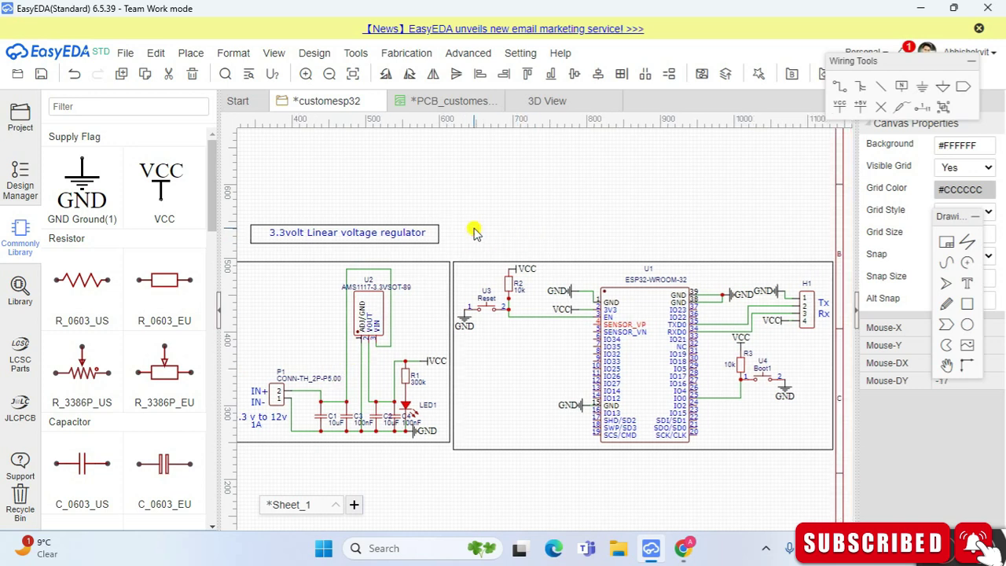
pyautogui.hscroll(2, 475, 233)
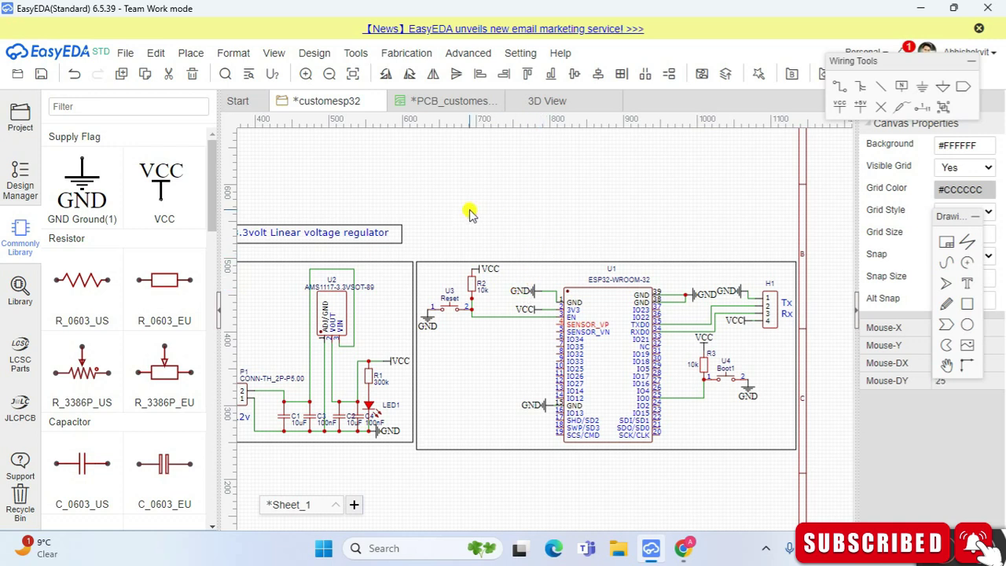
pyautogui.hscroll(-4, 469, 213)
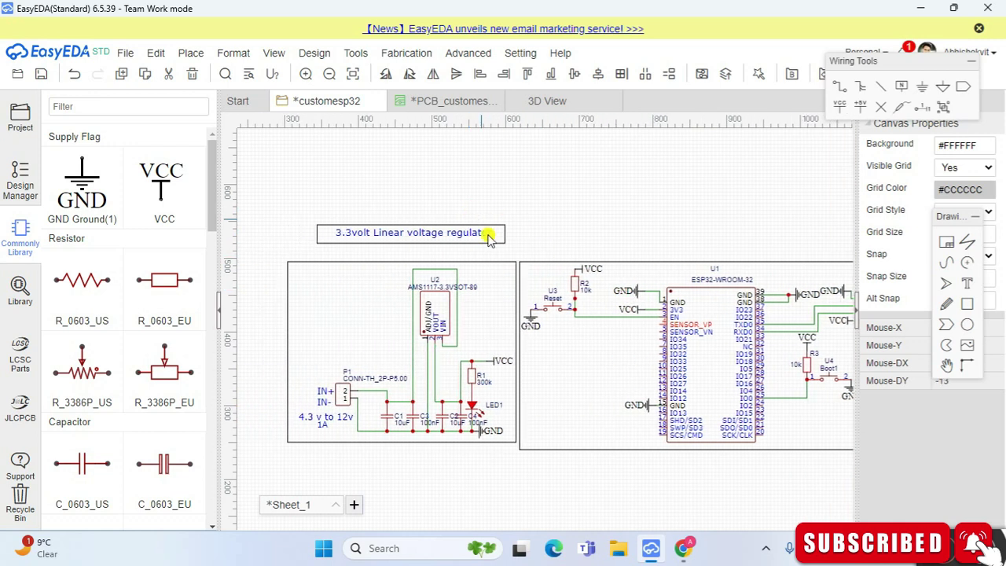
pyautogui.hscroll(1, 605, 191)
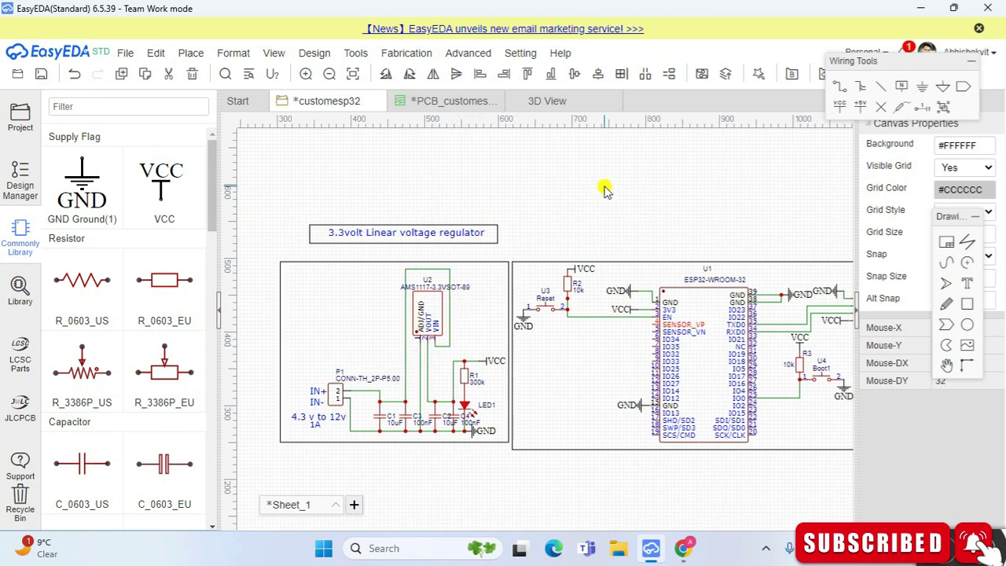
pyautogui.hscroll(6, 605, 191)
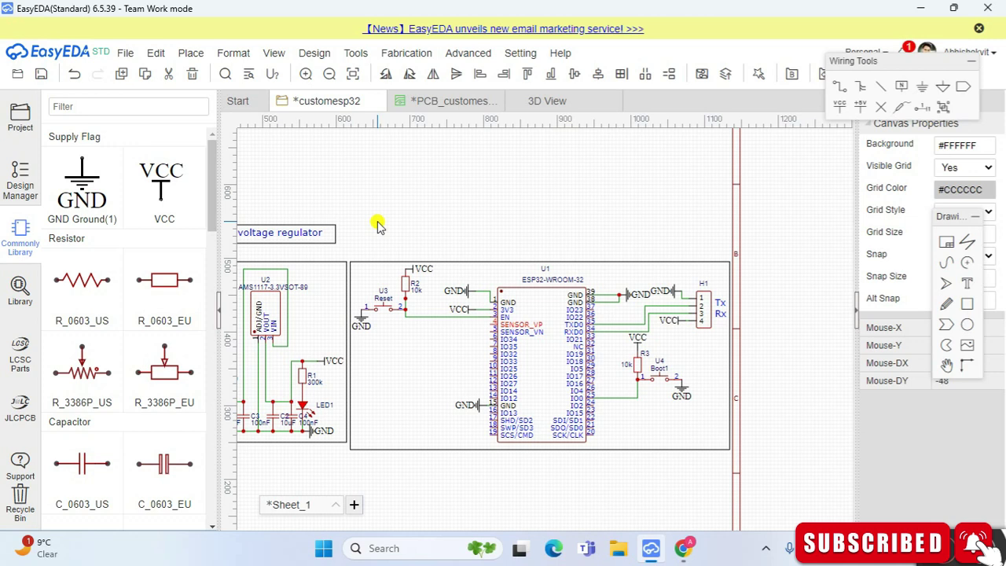
# - Save the schematic and convert it to a two-layer PCB with a 70 × 39 mm round rectangular outline, radius 6 mm, skipping the net check
pyautogui.click(125, 51)
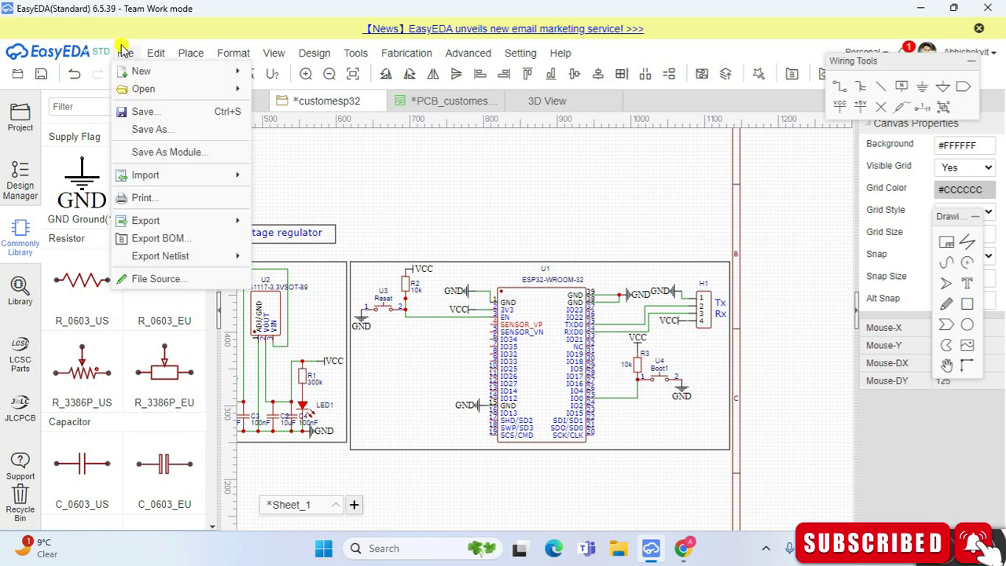
pyautogui.click(144, 113)
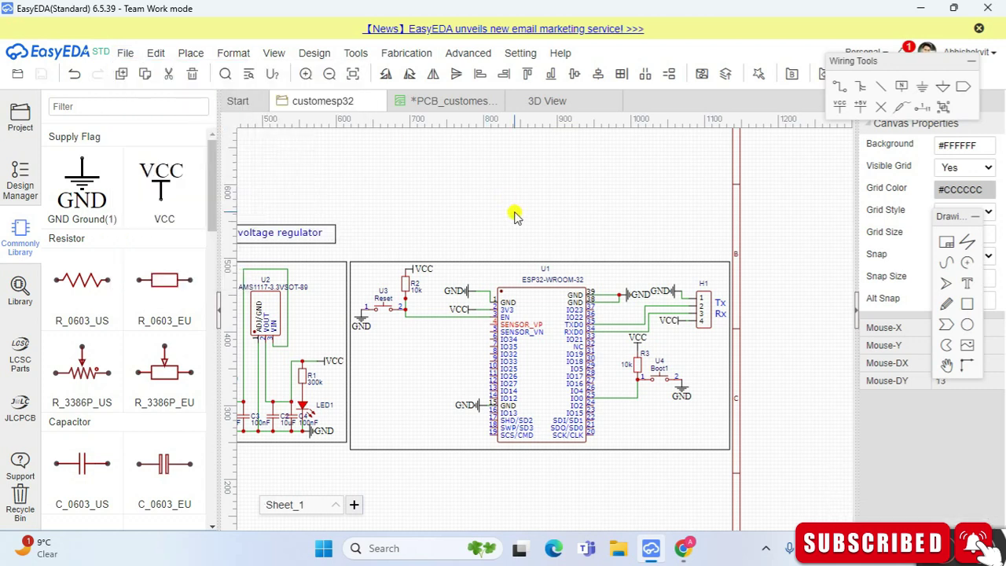
pyautogui.click(318, 57)
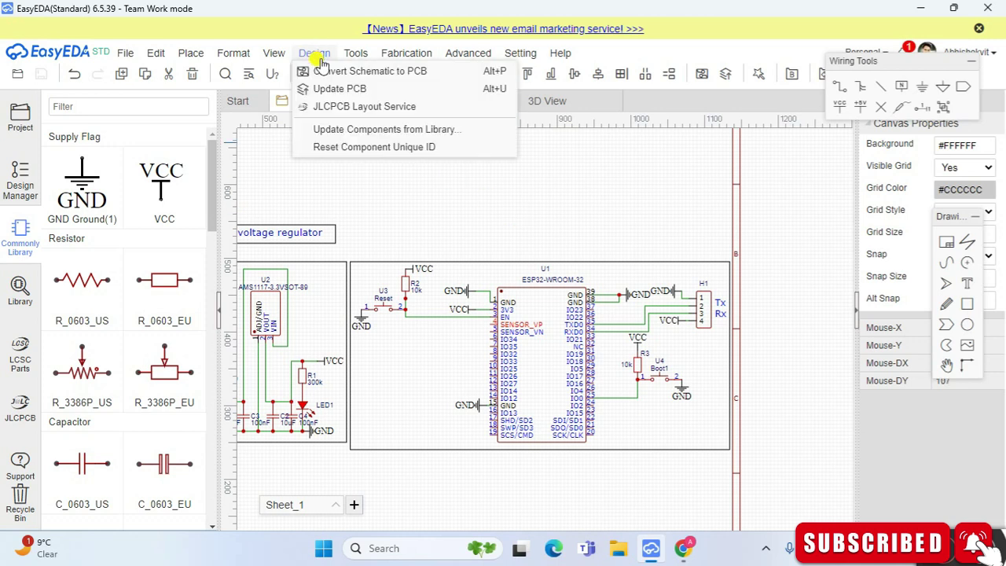
pyautogui.click(338, 71)
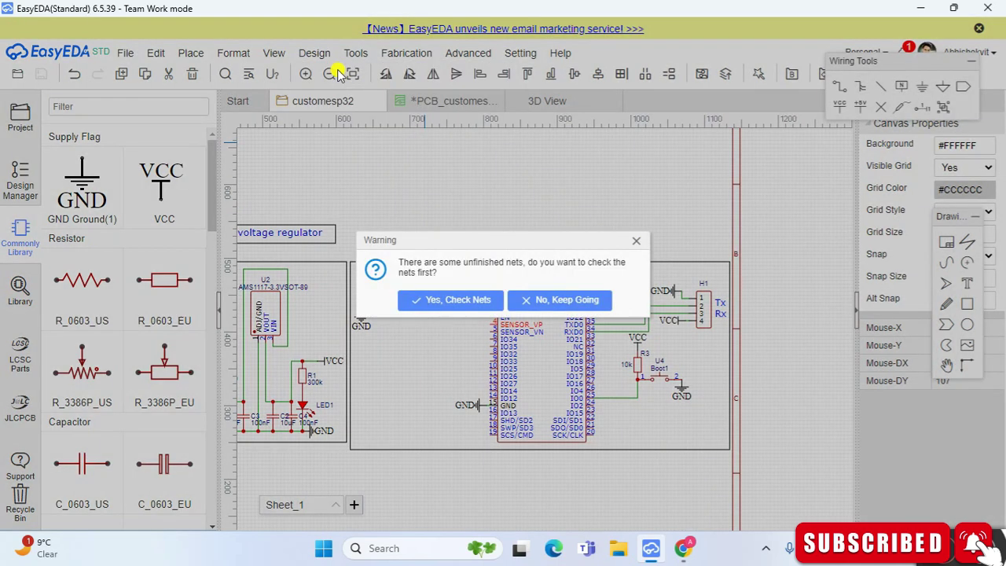
pyautogui.click(553, 300)
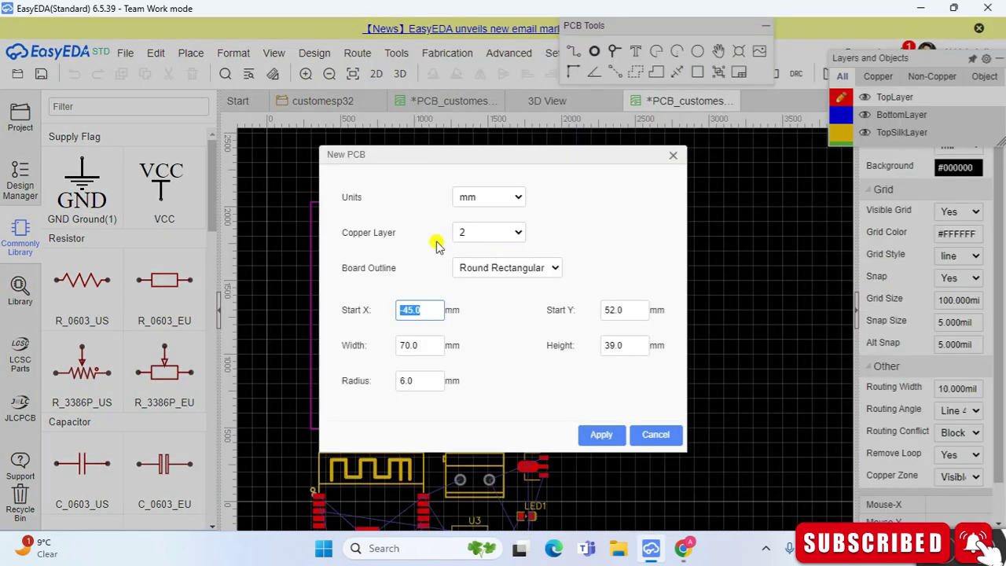
pyautogui.click(601, 438)
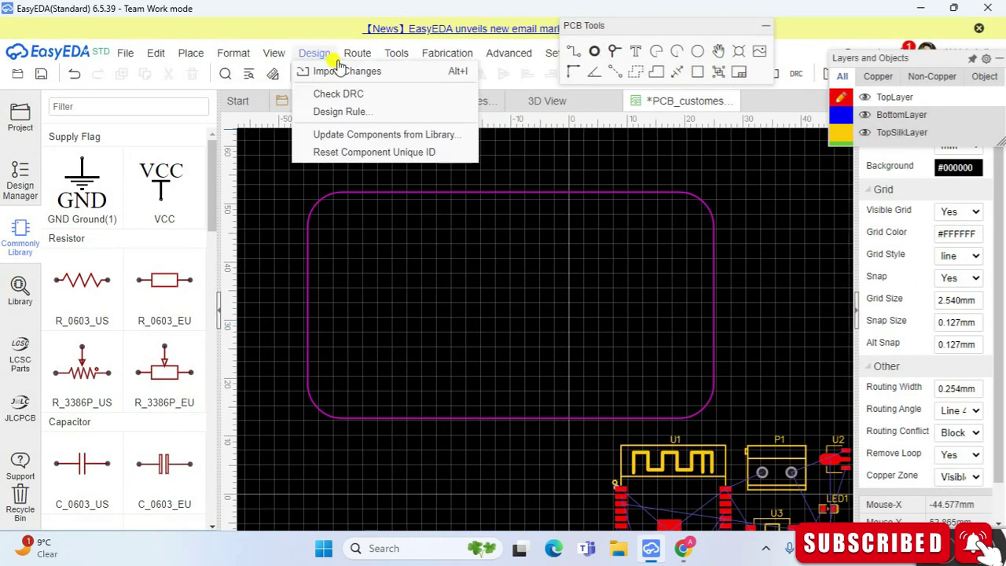
# - Place the ESP32 module U1 inside the right end of the board outline, rotated to 90°
pyautogui.click(330, 75)
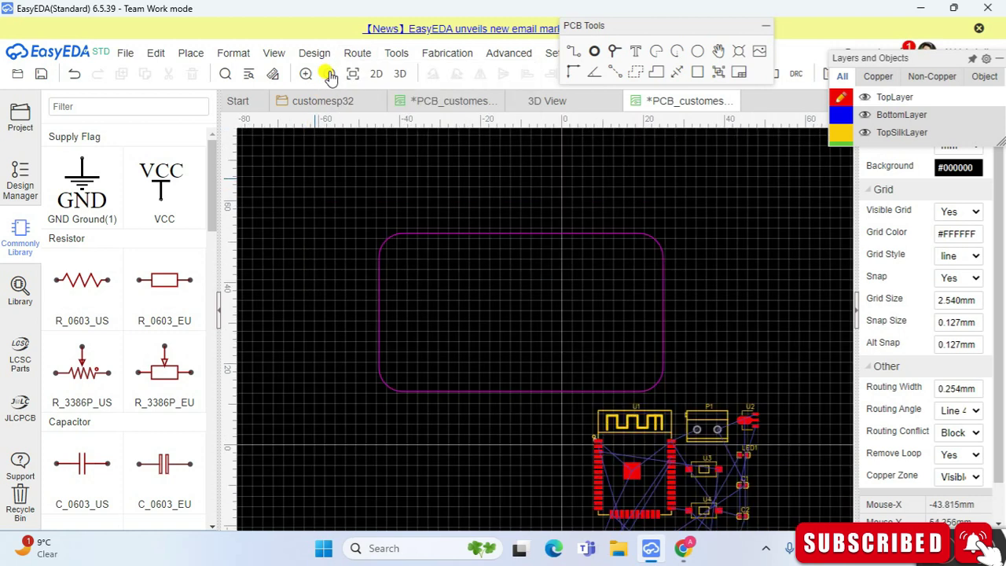
pyautogui.click(330, 76)
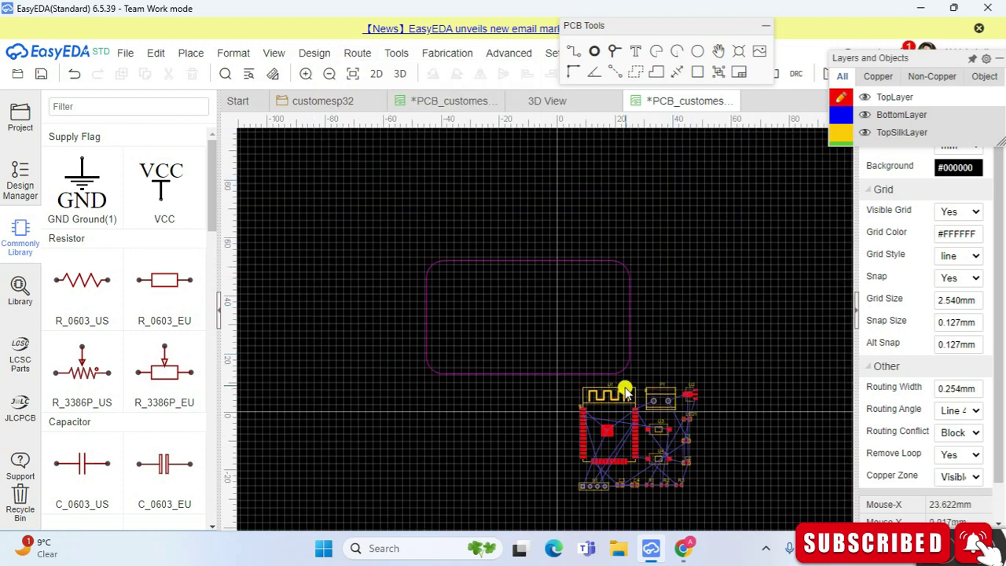
pyautogui.moveTo(611, 397); pyautogui.dragTo(604, 296)
pyautogui.press('space')
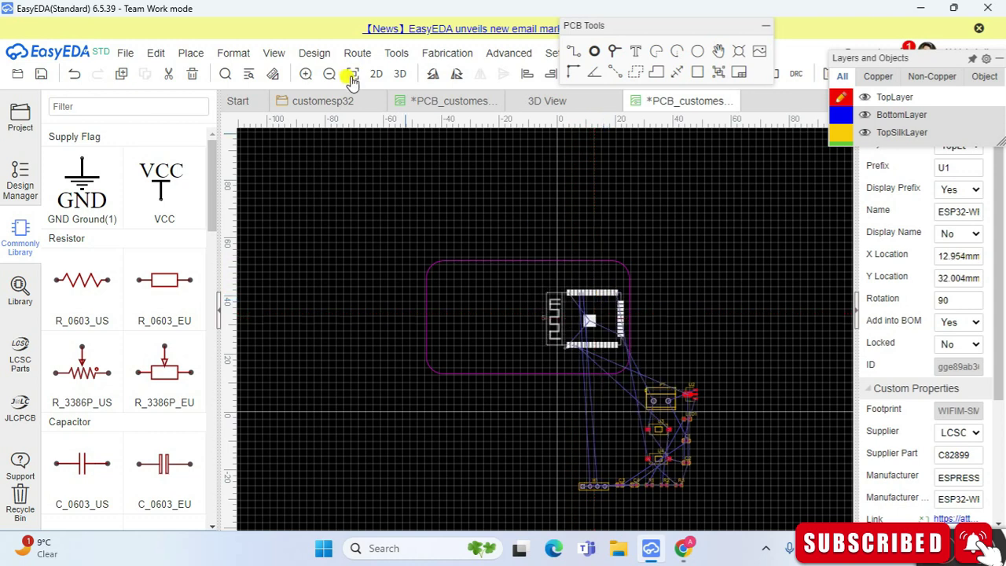
# - Place the power connector P1 at the board's left edge, rotated to 270°
pyautogui.moveTo(661, 394); pyautogui.dragTo(446, 322)
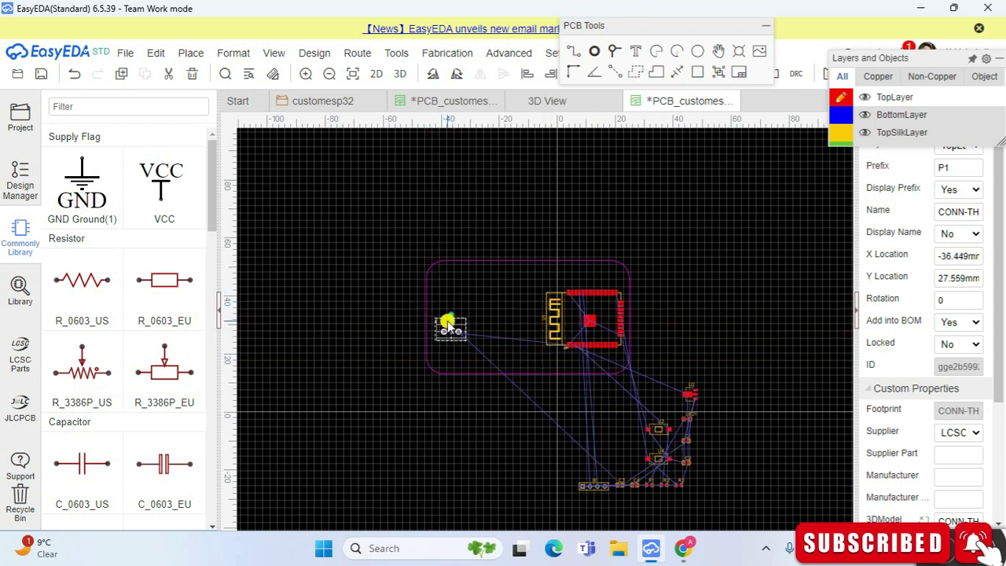
pyautogui.press('space')
pyautogui.press('space')
pyautogui.press('space')
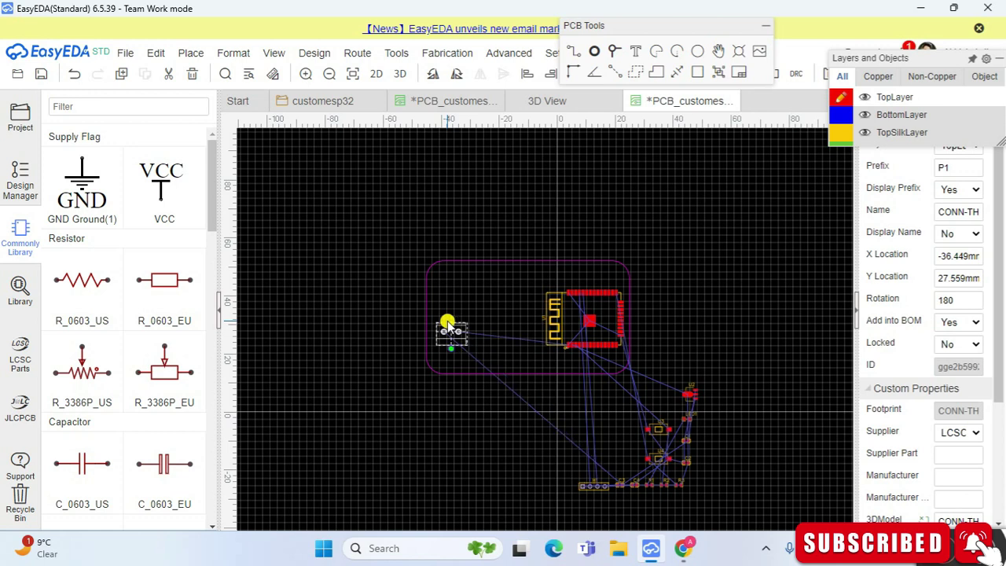
pyautogui.moveTo(457, 334); pyautogui.dragTo(440, 313)
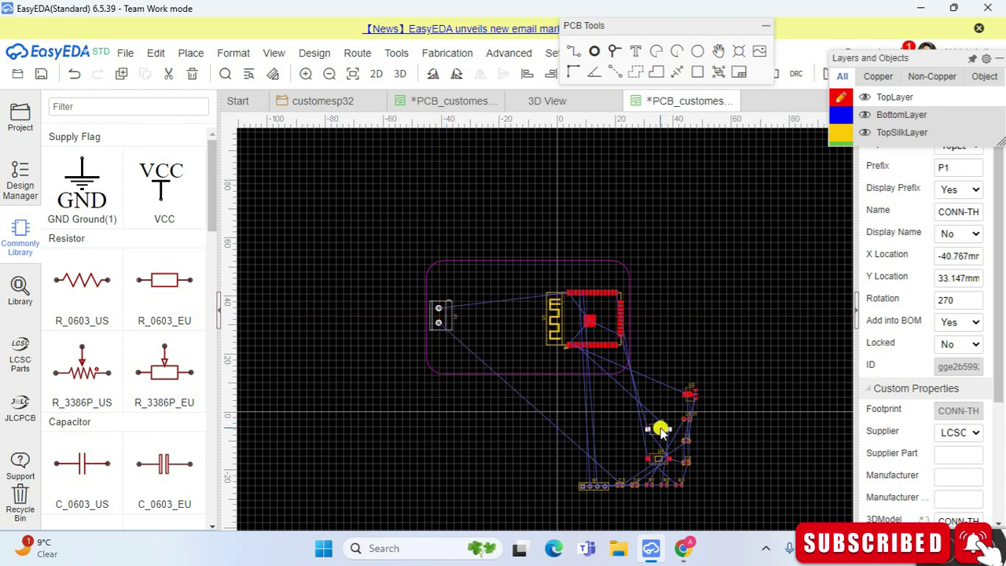
# - Place the AMS1117 regulator U2 in the board's upper left corner, above connector P1
pyautogui.click(306, 76)
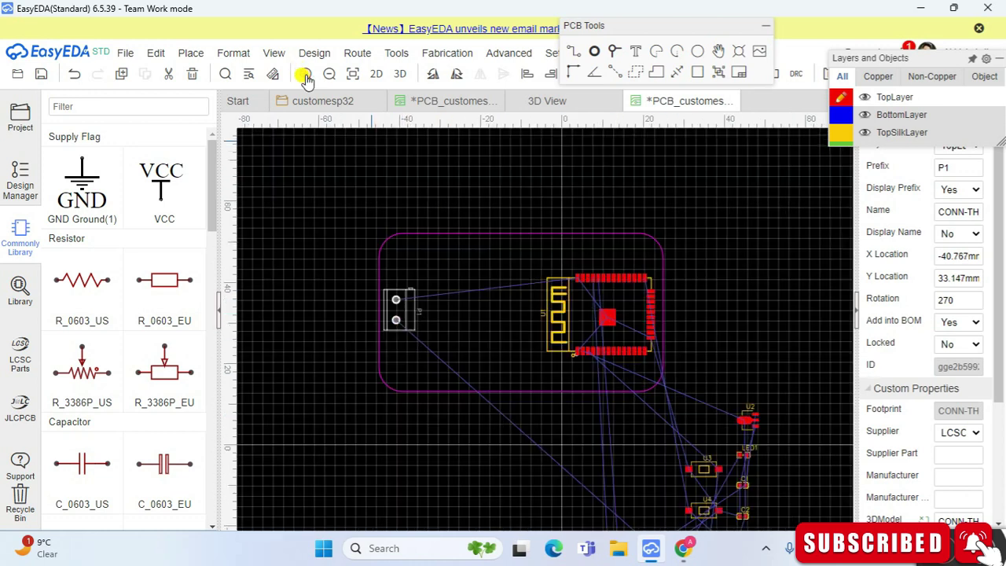
pyautogui.click(698, 285)
pyautogui.scroll(-3, 697, 284)
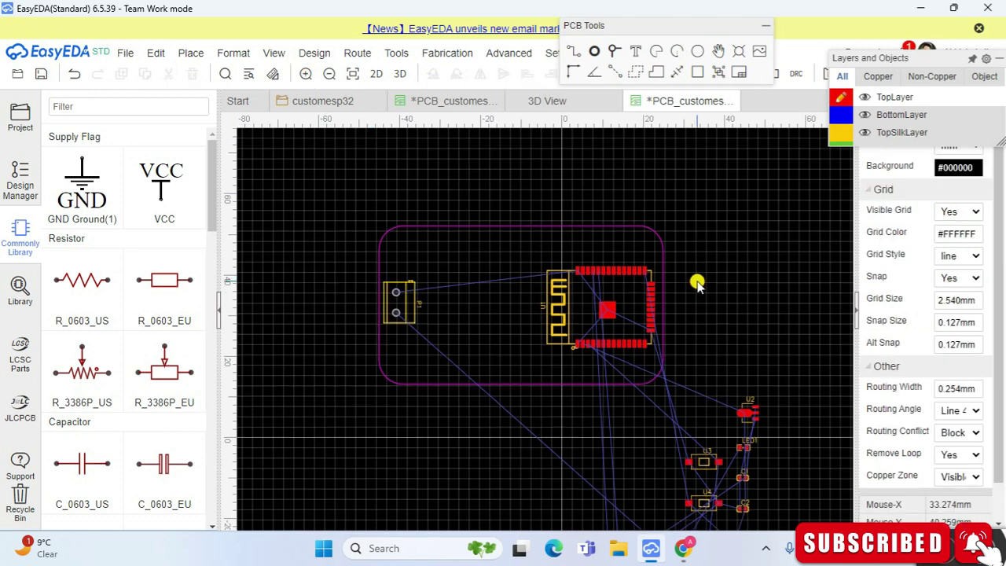
pyautogui.moveTo(751, 339); pyautogui.dragTo(402, 180)
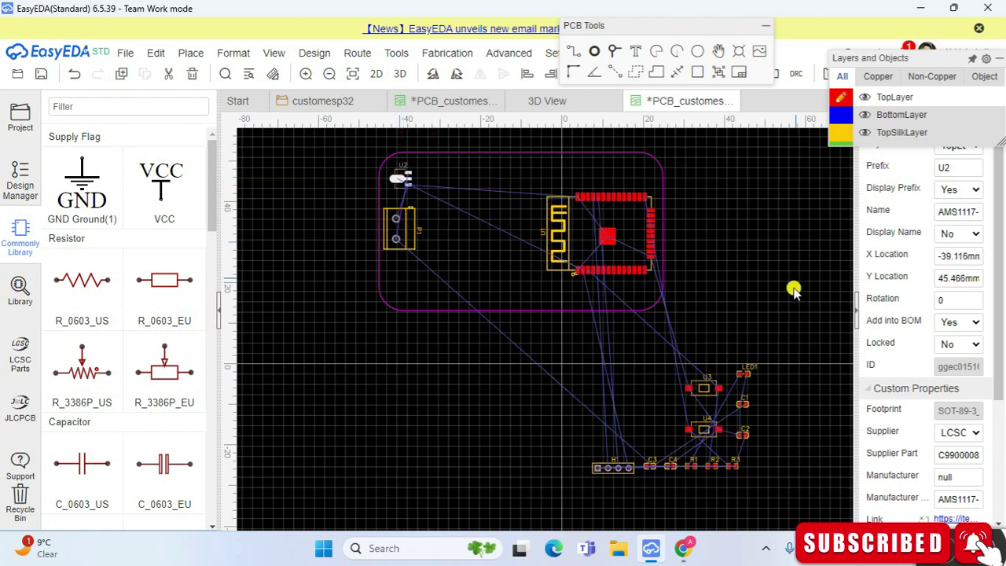
# - Place button U3 near the board's top edge, button U4 near the bottom edge, and header H1 between U3 and the ESP32 module along the top
pyautogui.click(706, 390)
pyautogui.moveTo(706, 390); pyautogui.dragTo(467, 169)
pyautogui.moveTo(704, 428); pyautogui.dragTo(463, 276)
pyautogui.moveTo(613, 467); pyautogui.dragTo(539, 162)
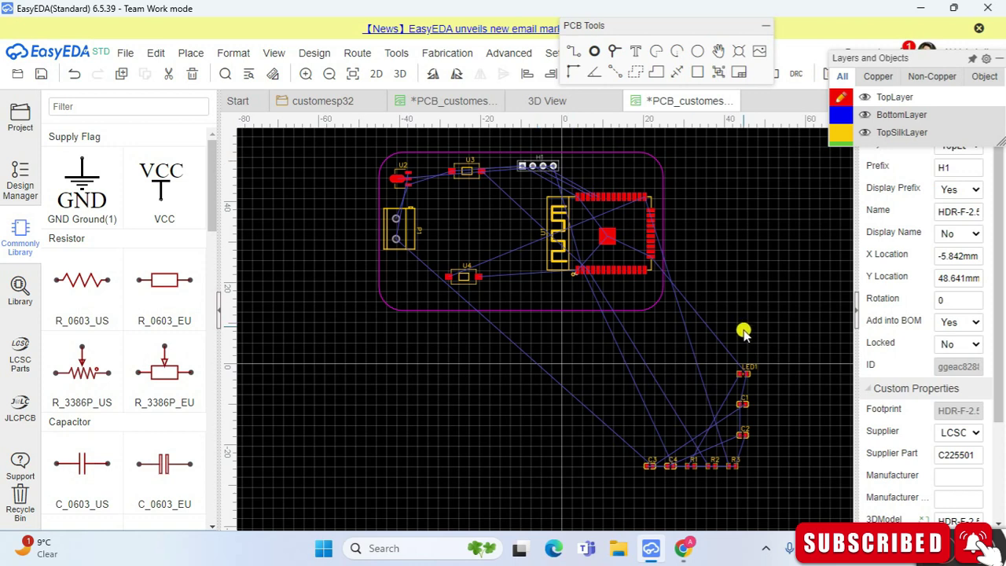
# - Move LED1, resistors R1 to R3 and capacitors C1 to C4 into free spaces inside the board outline
pyautogui.moveTo(748, 374)
pyautogui.mouseDown()
pyautogui.moveTo(590, 277)
pyautogui.moveTo(480, 240)
pyautogui.moveTo(472, 276)
pyautogui.moveTo(530, 198)
pyautogui.moveTo(499, 177)
pyautogui.moveTo(424, 172)
pyautogui.moveTo(424, 163)
pyautogui.mouseUp()
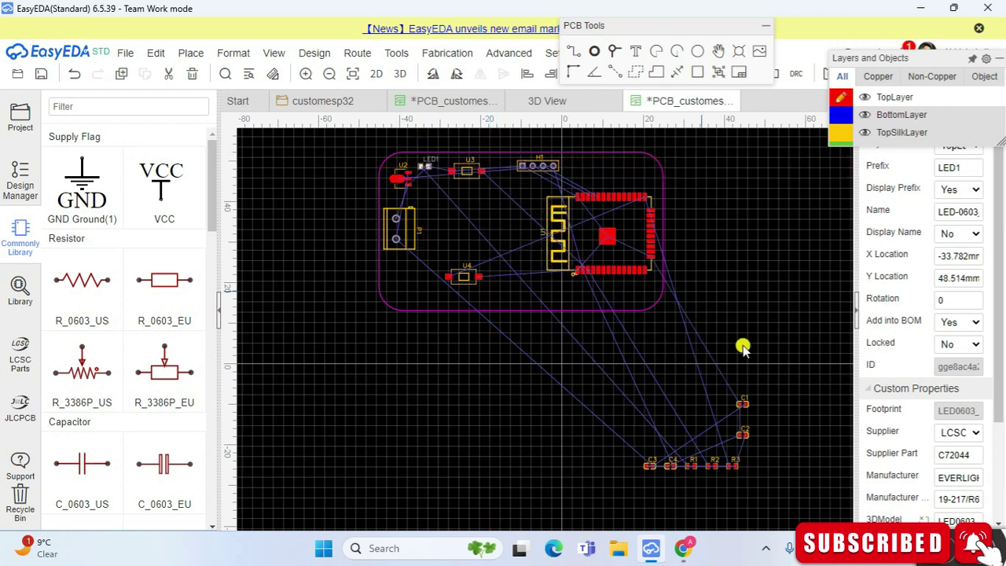
pyautogui.moveTo(744, 404); pyautogui.dragTo(745, 405)
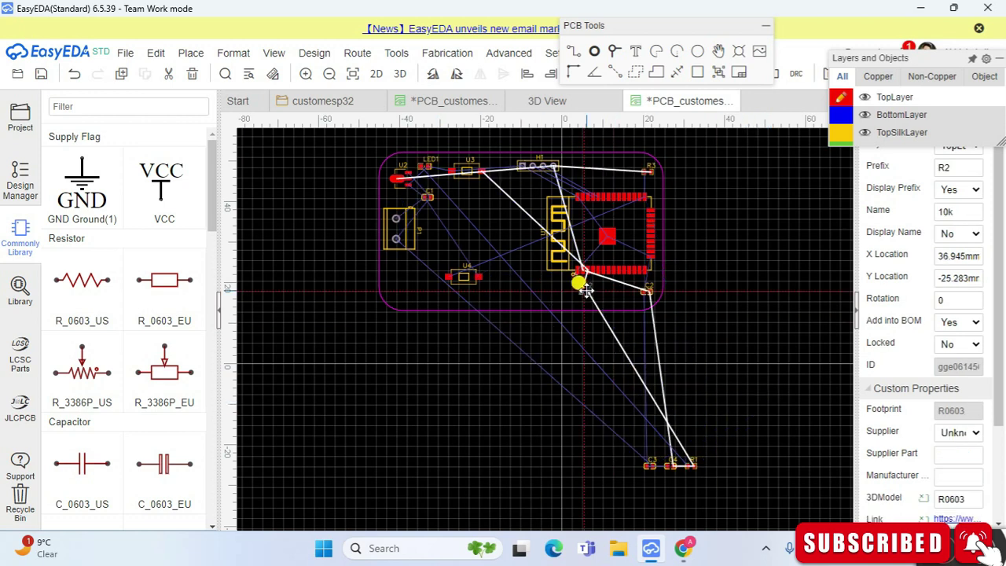
pyautogui.moveTo(579, 281); pyautogui.dragTo(584, 289)
pyautogui.moveTo(691, 466); pyautogui.dragTo(563, 293)
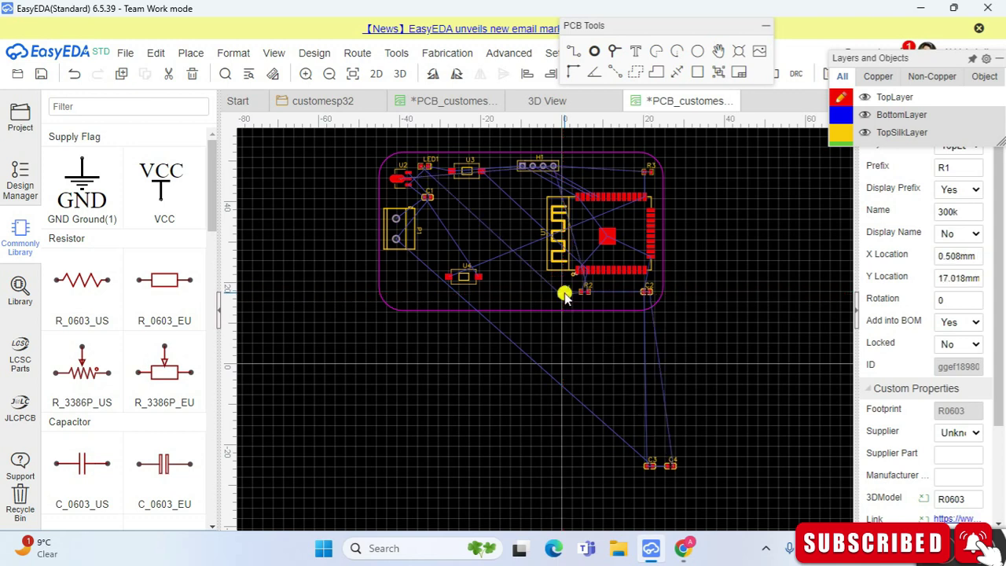
pyautogui.moveTo(667, 465); pyautogui.dragTo(522, 275)
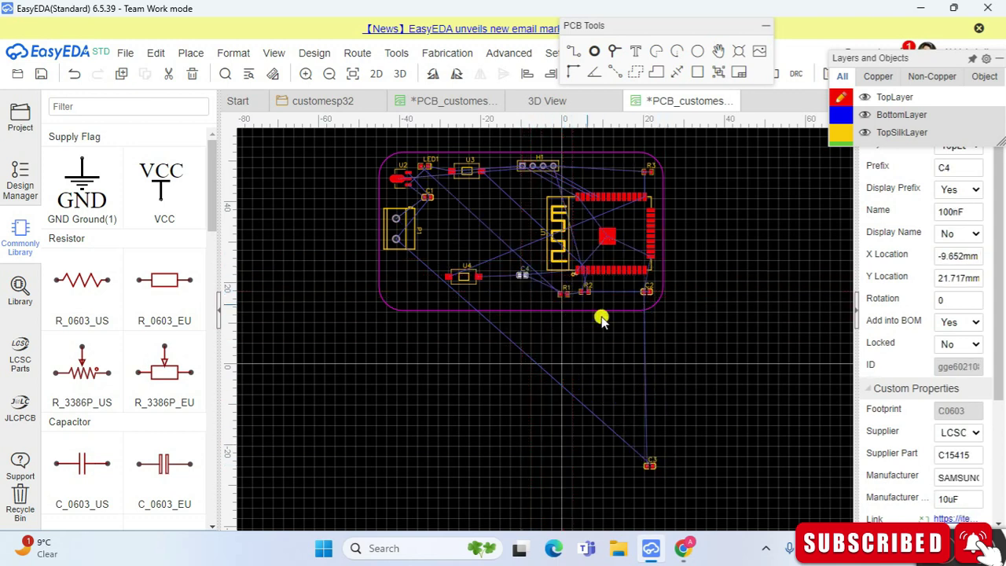
pyautogui.moveTo(649, 467); pyautogui.dragTo(504, 223)
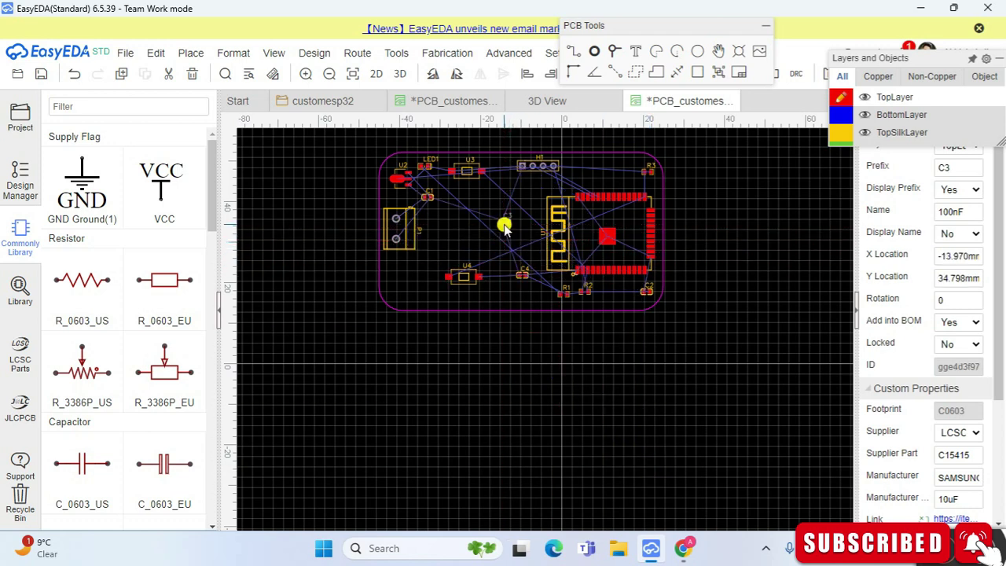
# - Review the regulator circuit in the customesp32 schematic and the component arrangement in the earlier PCB layout, and return to the schematic
pyautogui.click(326, 102)
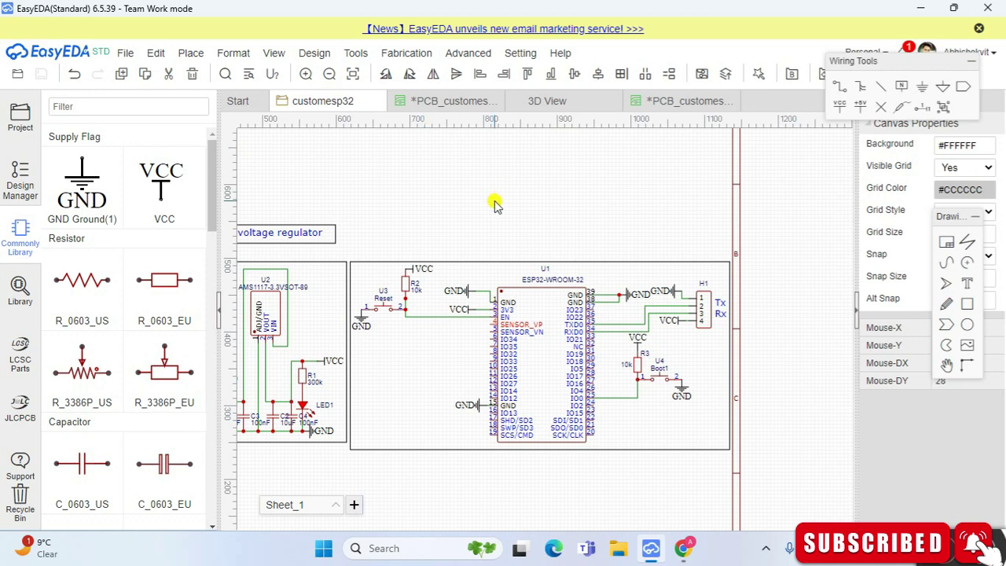
pyautogui.hscroll(-5, 494, 203)
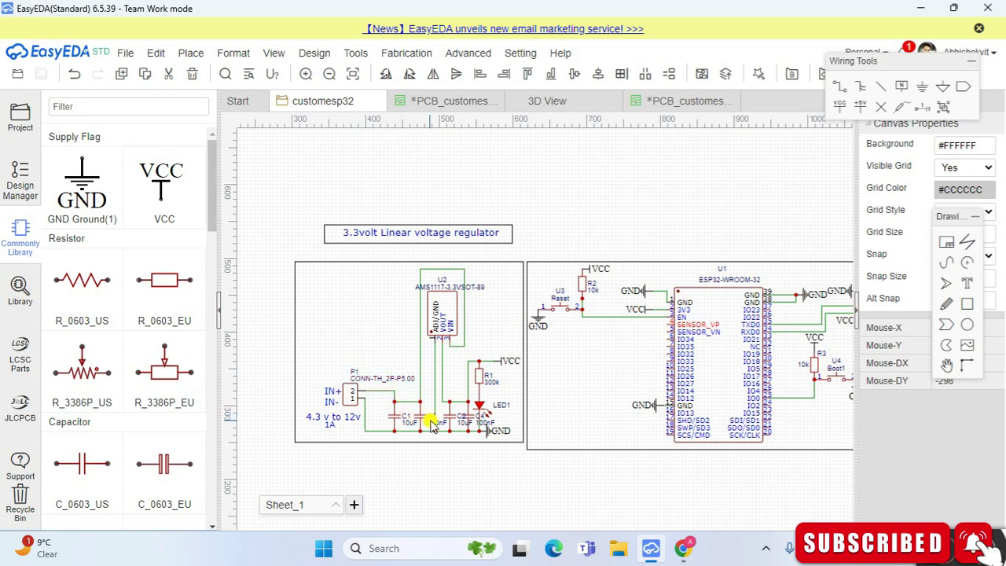
pyautogui.click(464, 100)
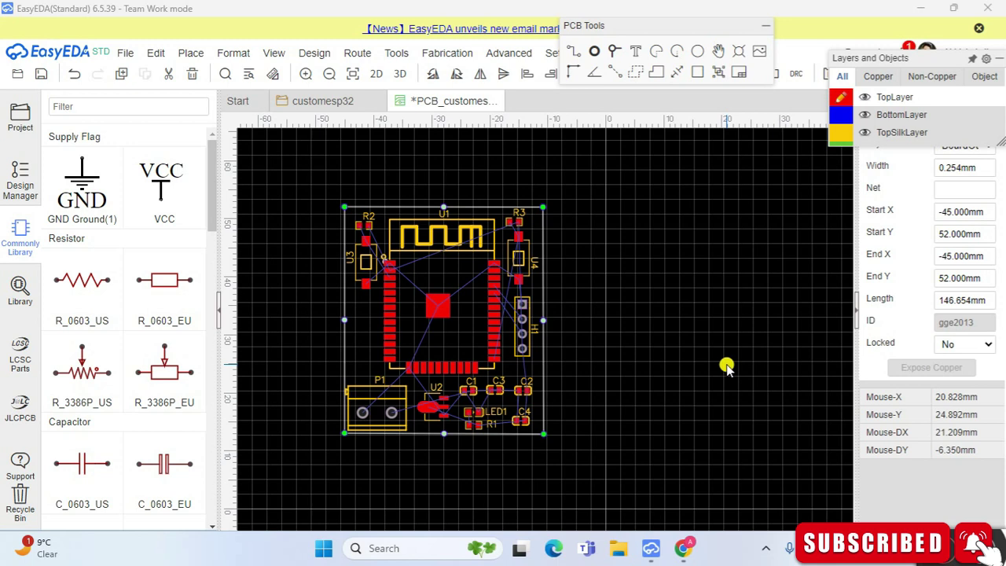
pyautogui.click(322, 103)
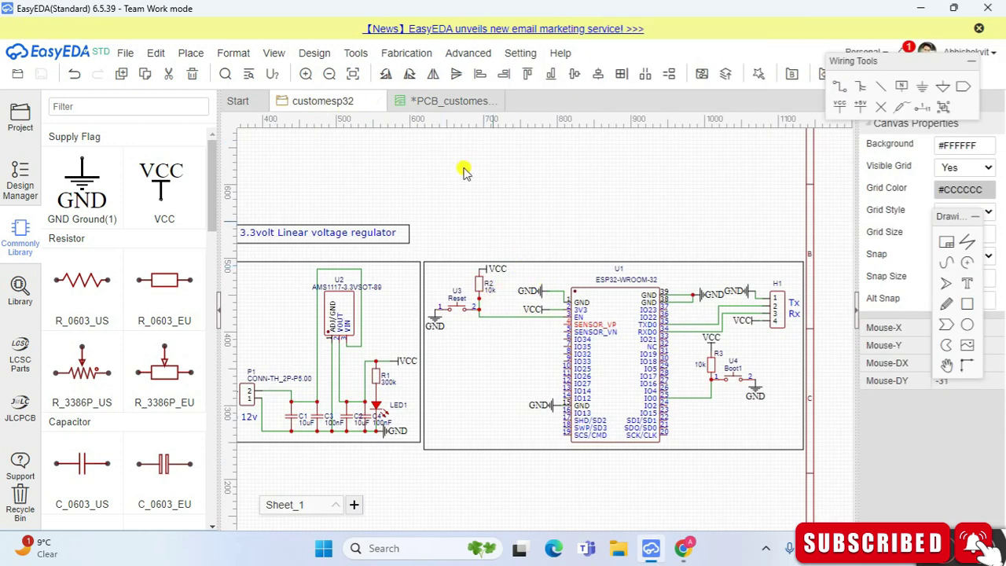
# - Autoroute the PCB on the top and bottom layers with the cloud router, applying the Default design rule with a 0.254 mm track width
pyautogui.click(438, 103)
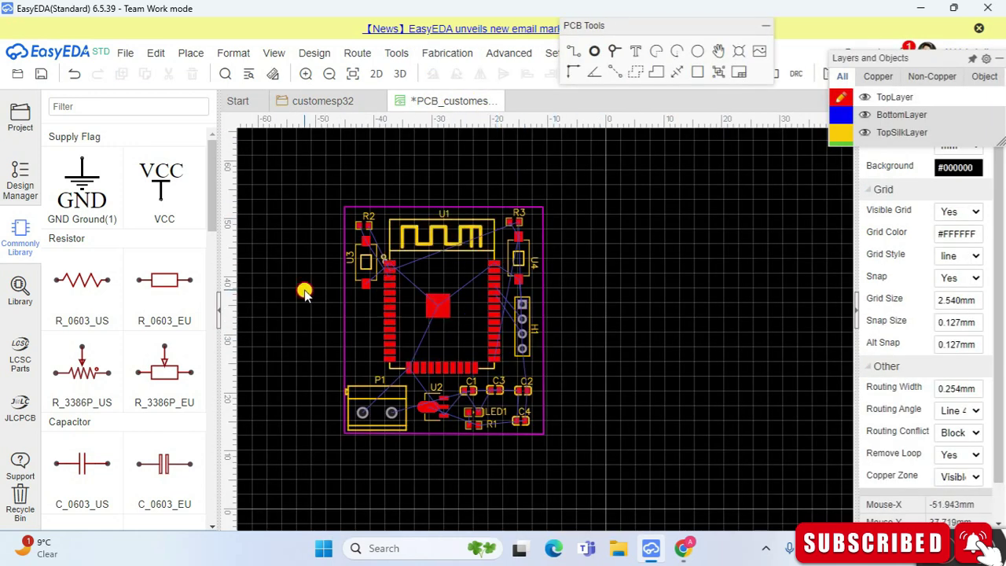
pyautogui.press('Left')
pyautogui.press('Left')
pyautogui.press('Left')
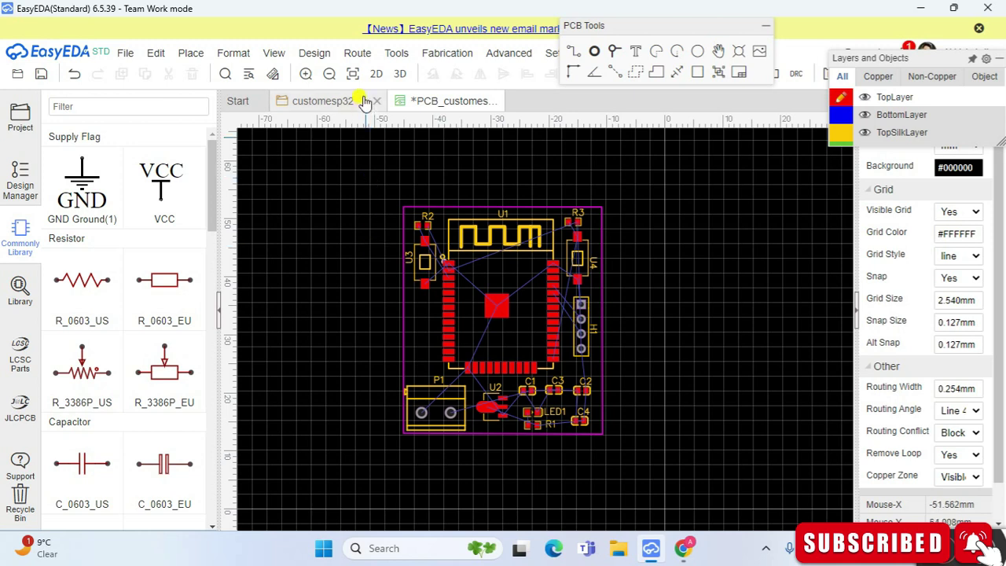
pyautogui.click(360, 53)
pyautogui.click(374, 71)
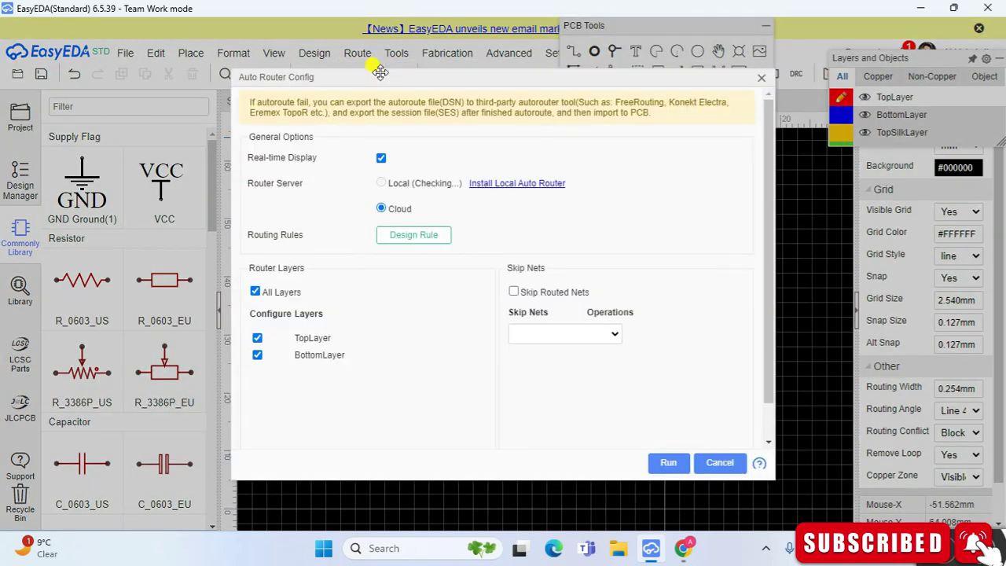
pyautogui.click(429, 235)
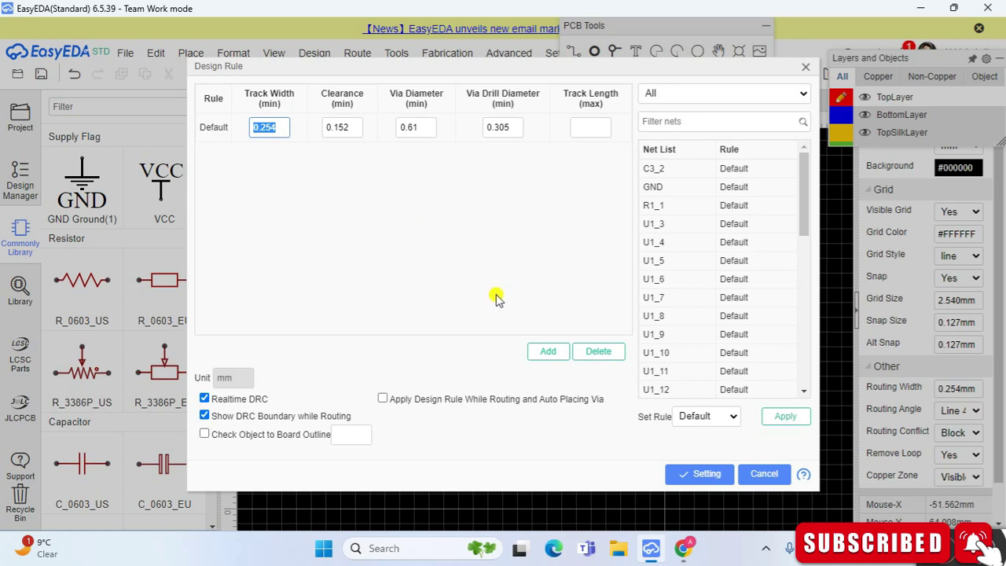
pyautogui.click(772, 417)
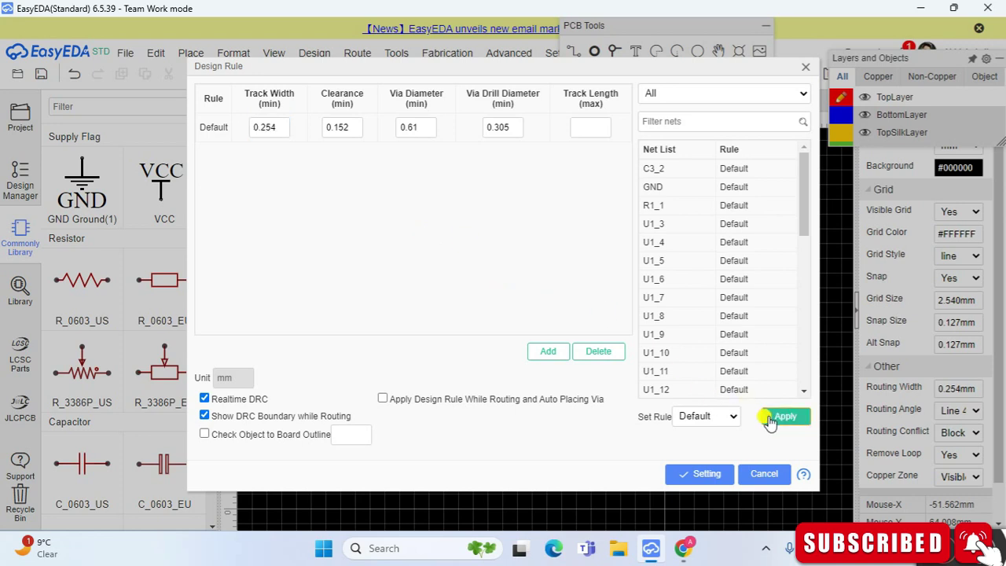
pyautogui.click(706, 470)
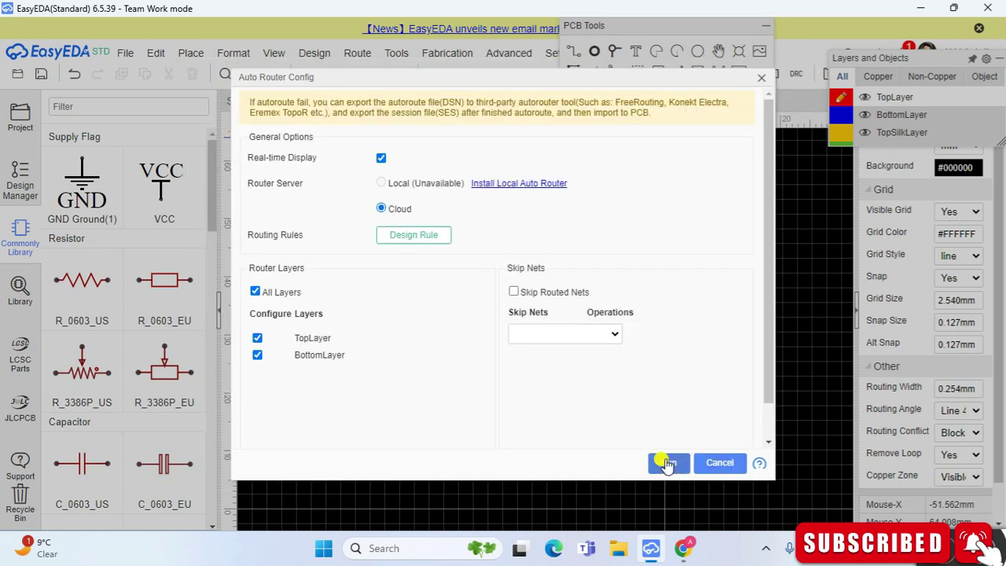
pyautogui.click(667, 464)
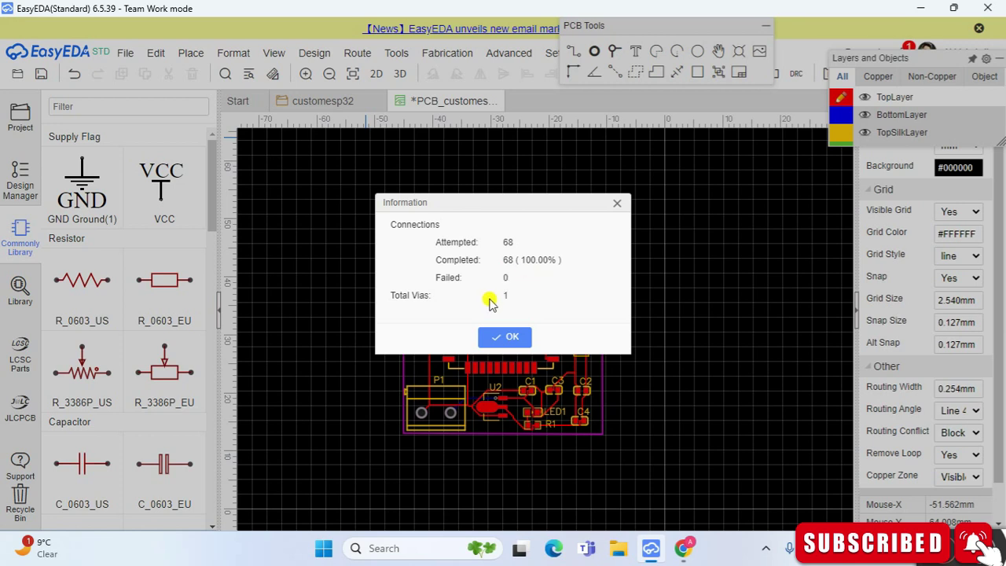
pyautogui.click(507, 338)
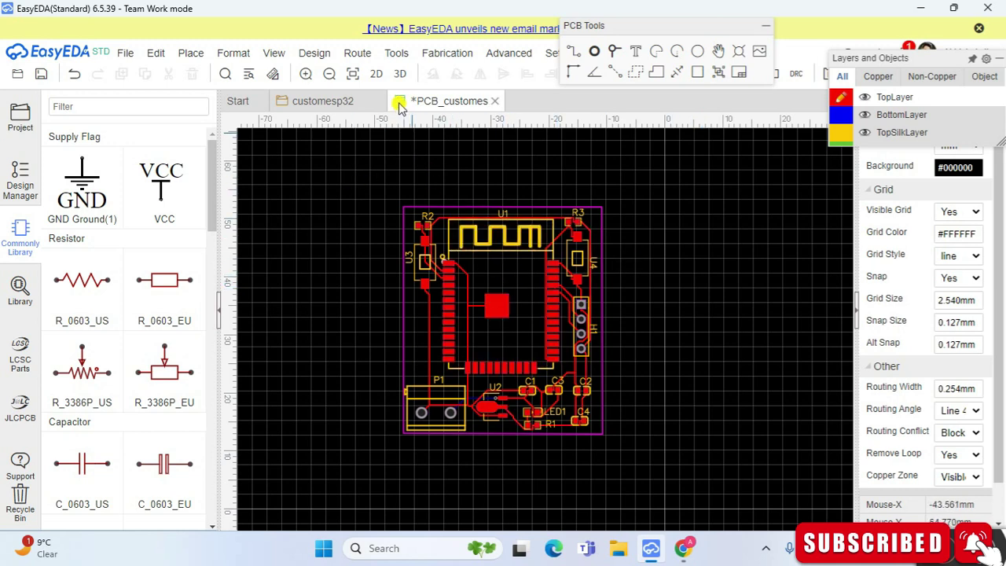
# - Inspect the routed board in the 2D photo view and from above in the 3D view, and return to the PCB layout
pyautogui.click(379, 74)
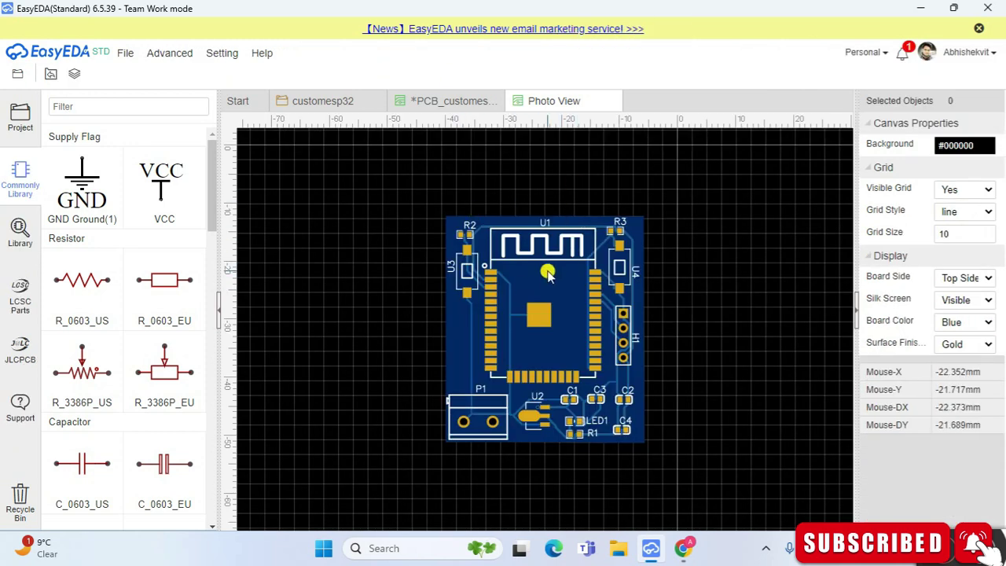
pyautogui.click(450, 105)
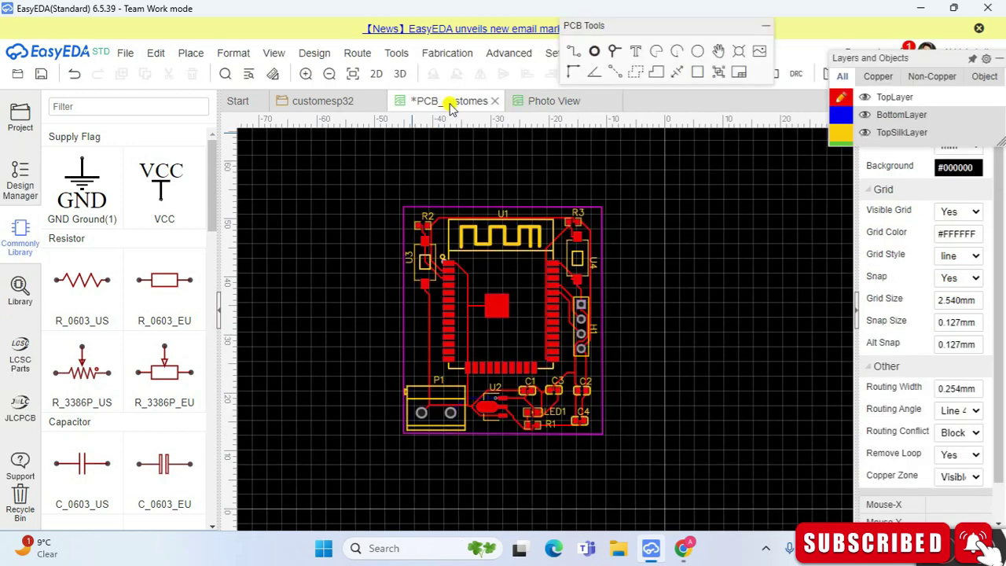
pyautogui.click(400, 73)
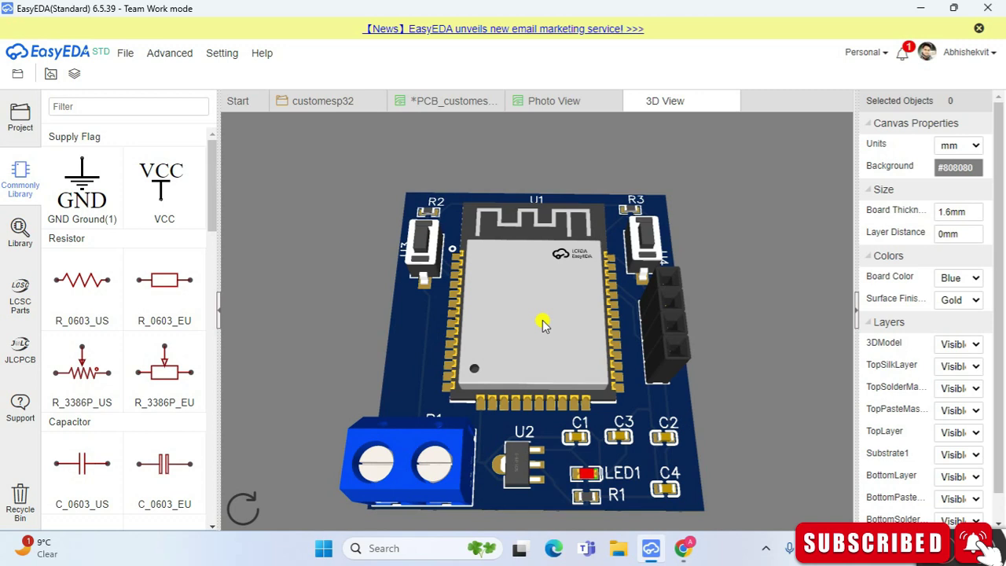
pyautogui.moveTo(539, 322); pyautogui.dragTo(532, 366)
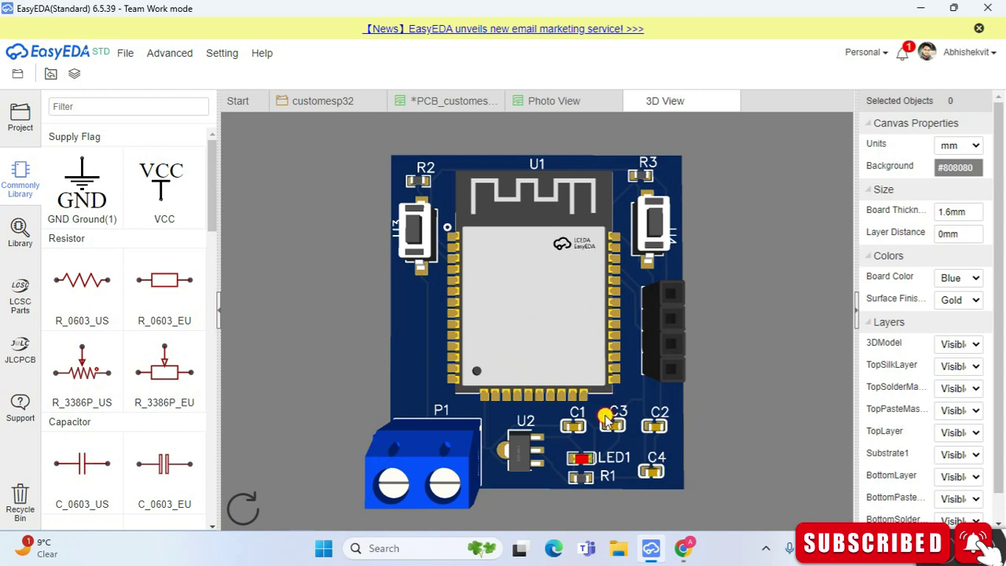
pyautogui.moveTo(605, 417)
pyautogui.mouseDown()
pyautogui.moveTo(595, 133)
pyautogui.moveTo(585, 428)
pyautogui.moveTo(617, 415)
pyautogui.mouseUp()
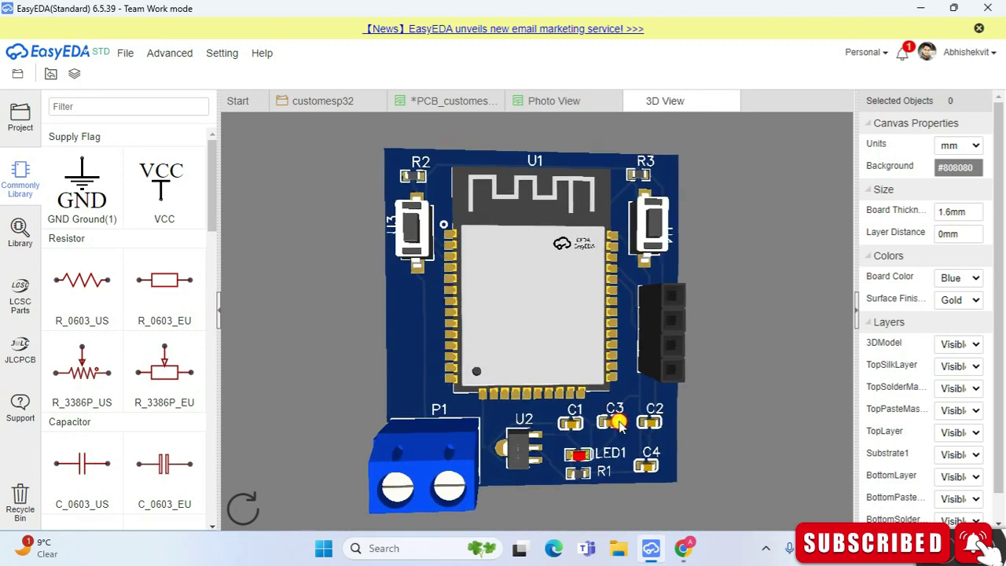
pyautogui.click(443, 101)
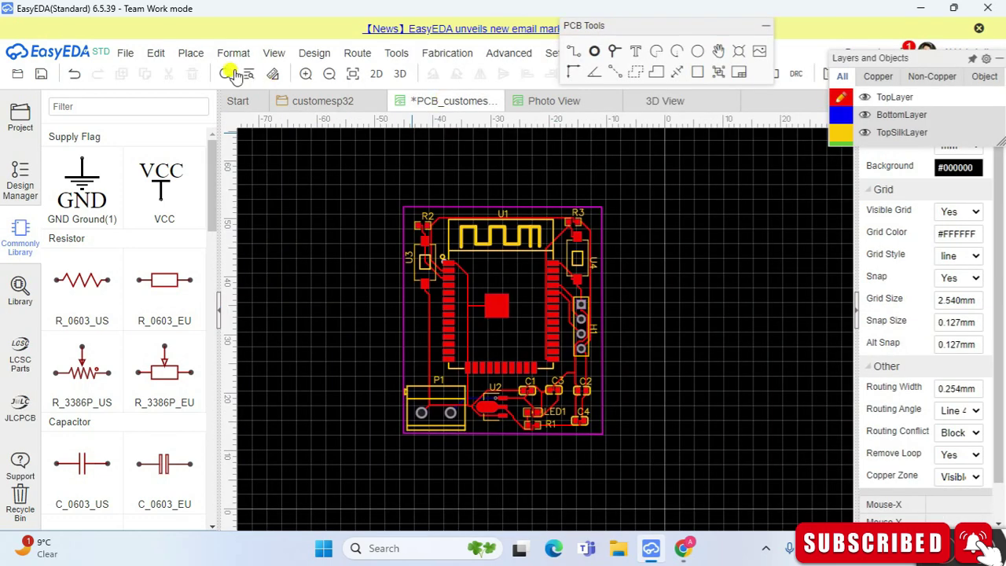
# - Try to generate the Gerber fabrication file for the board, and save the PCB
pyautogui.click(125, 54)
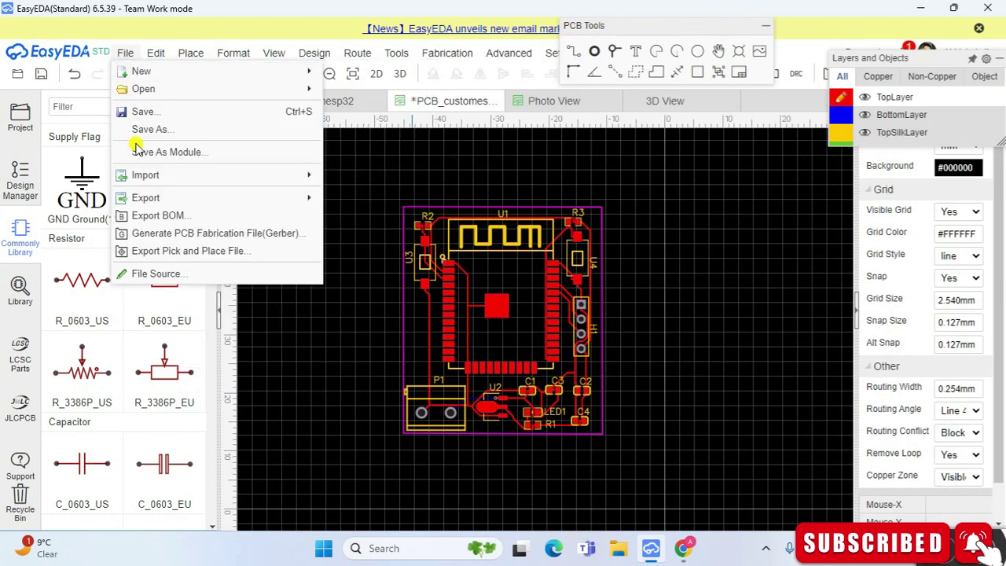
pyautogui.click(191, 234)
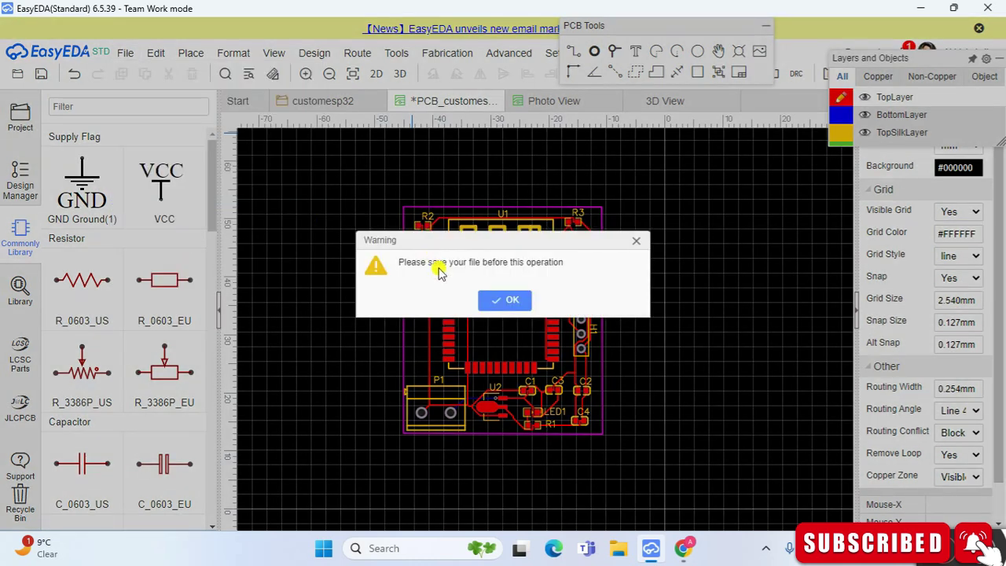
pyautogui.click(504, 299)
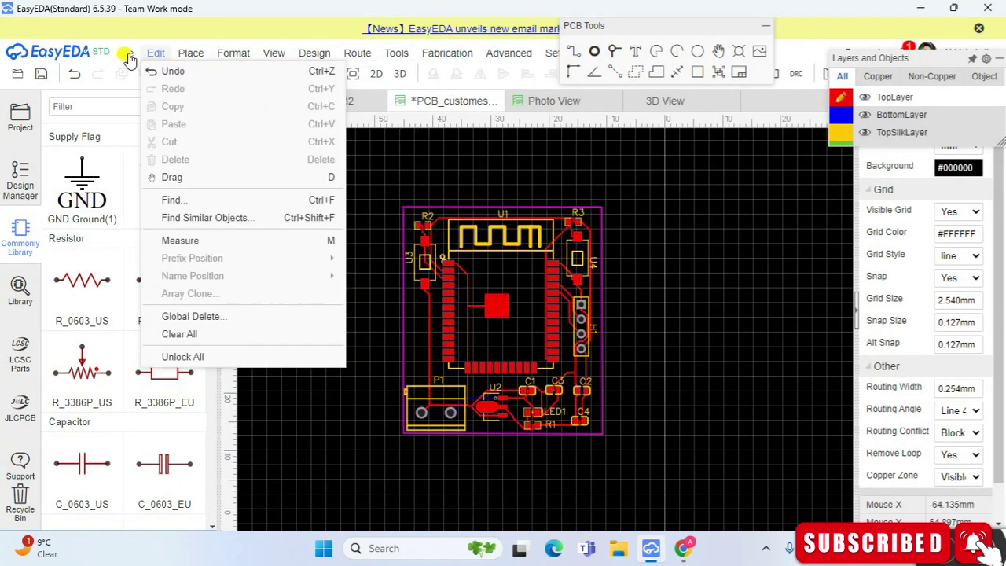
pyautogui.moveTo(128, 52)
pyautogui.click(140, 112)
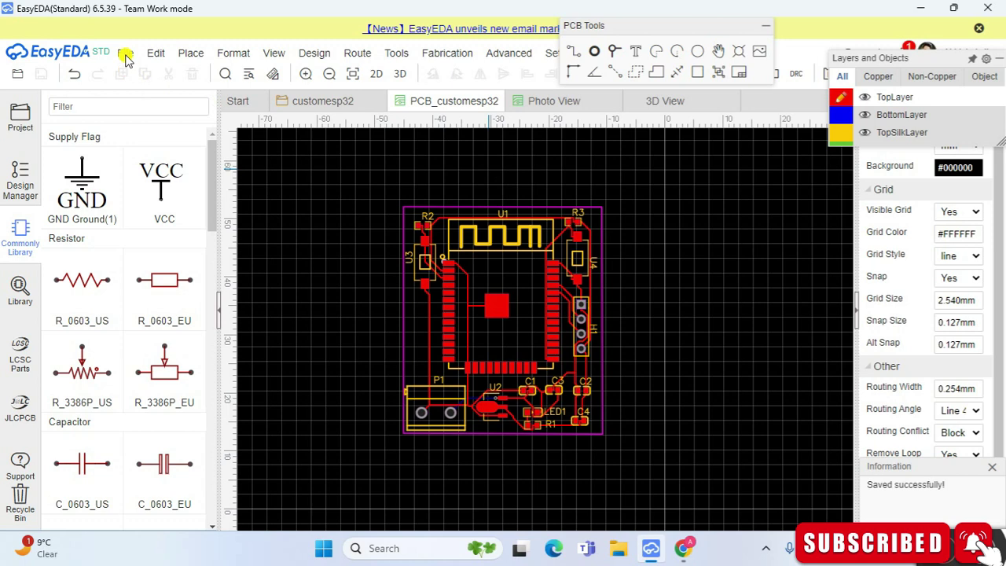
# - Run the design rule check ahead of Gerber generation, review the fabrication file dialog and close it
pyautogui.moveTo(127, 52)
pyautogui.click(177, 242)
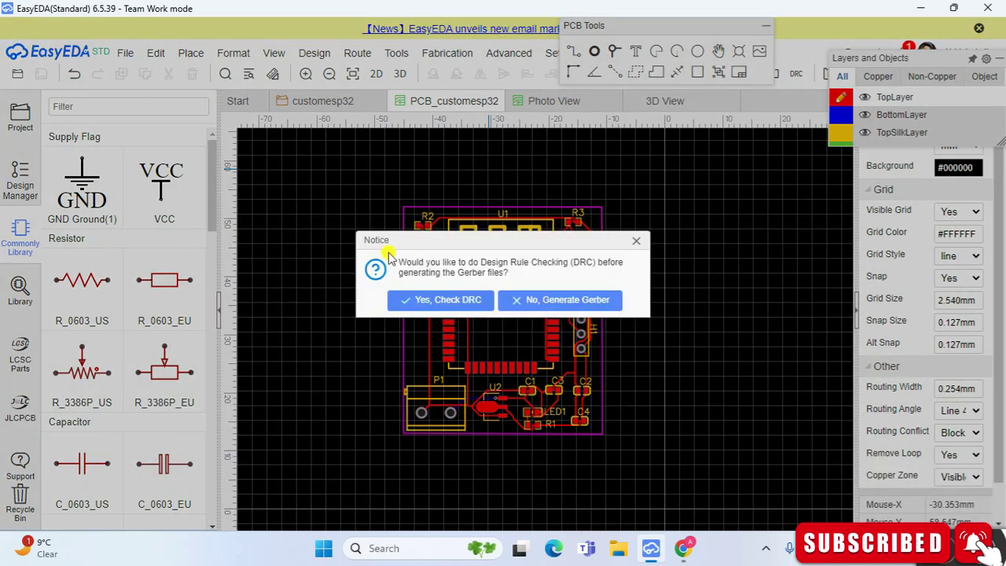
pyautogui.click(452, 300)
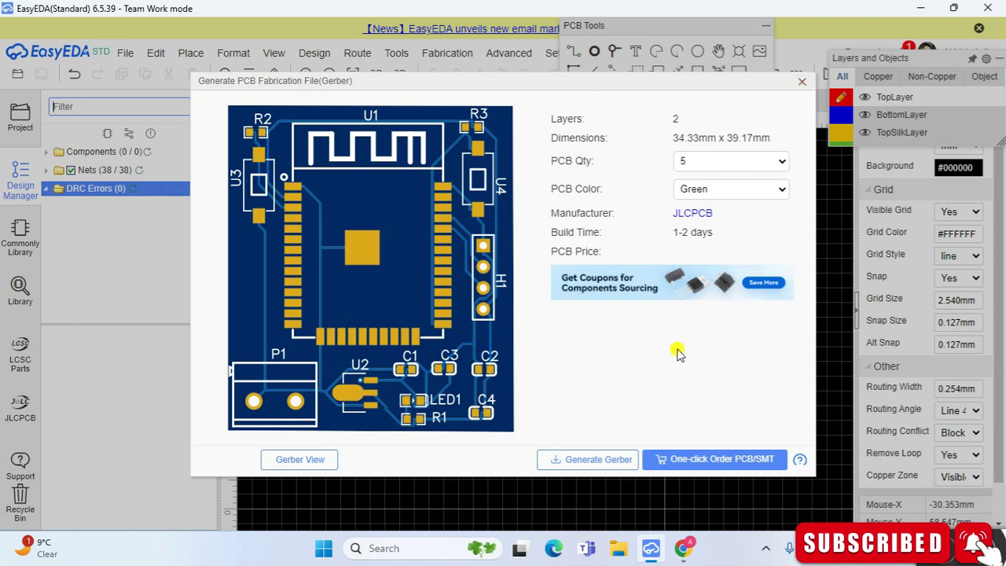
pyautogui.click(801, 82)
pyautogui.click(125, 54)
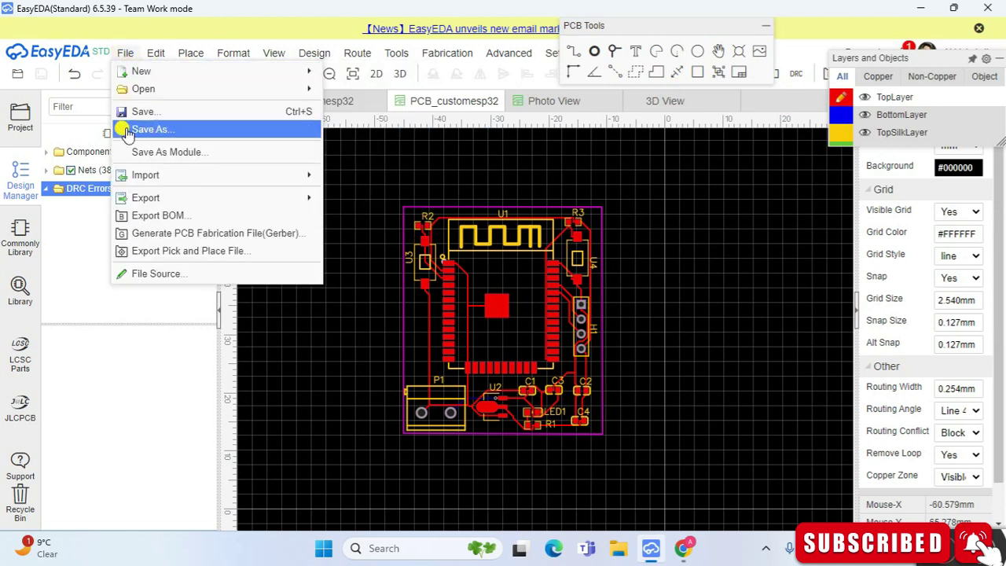
pyautogui.click(144, 198)
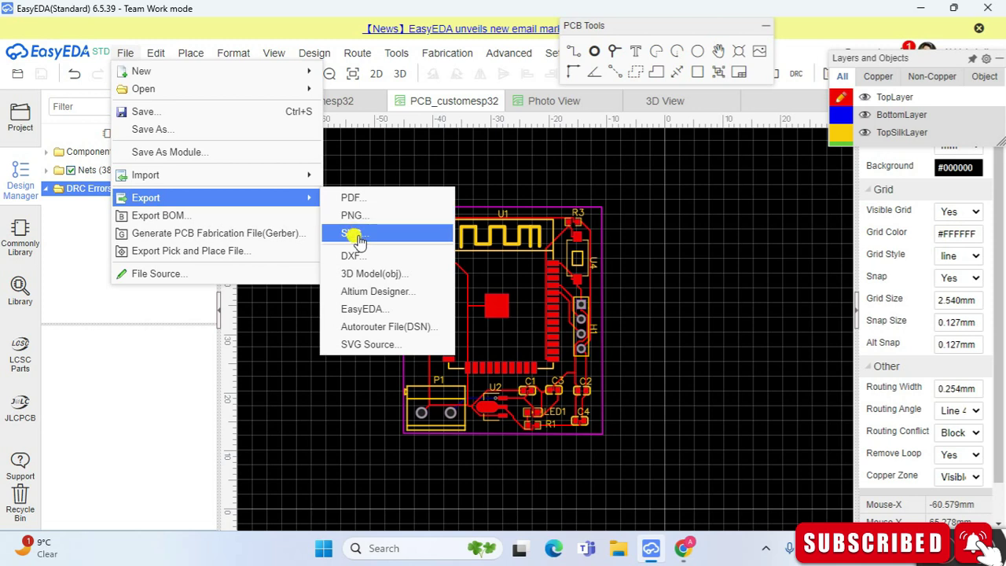
pyautogui.click(543, 170)
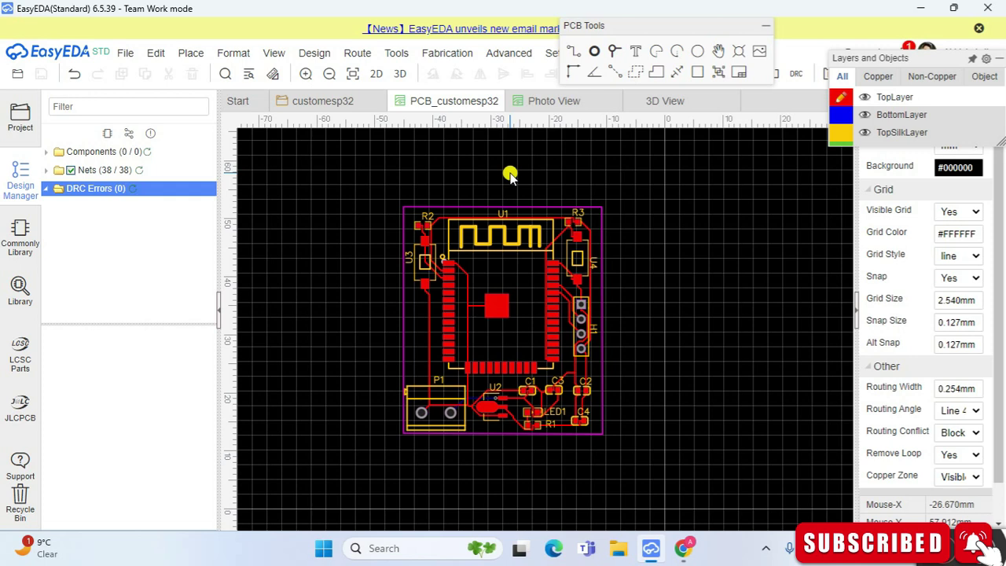
# - Return to the customesp32 schematic and review the regulator and ESP32 circuits together
pyautogui.click(340, 105)
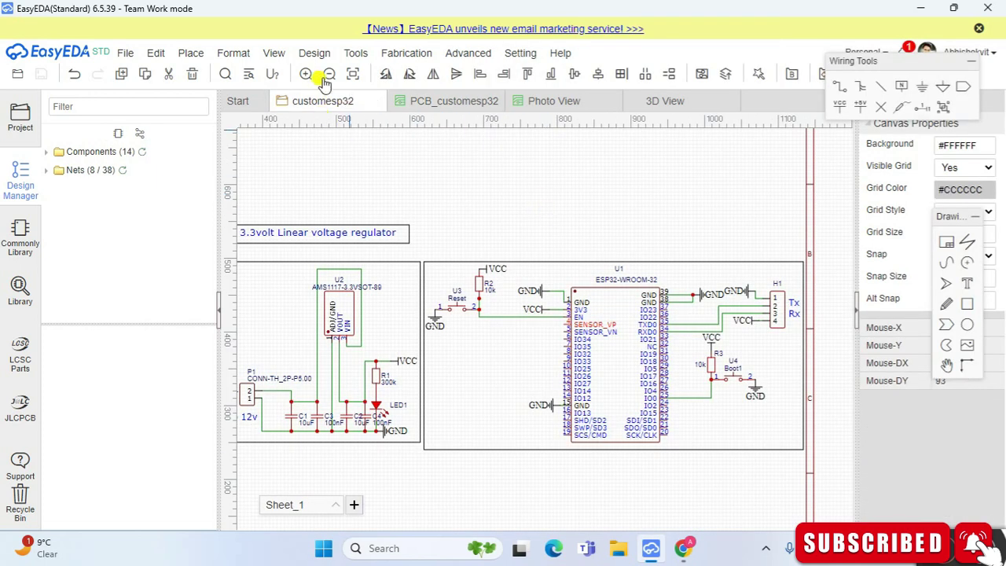
pyautogui.click(326, 75)
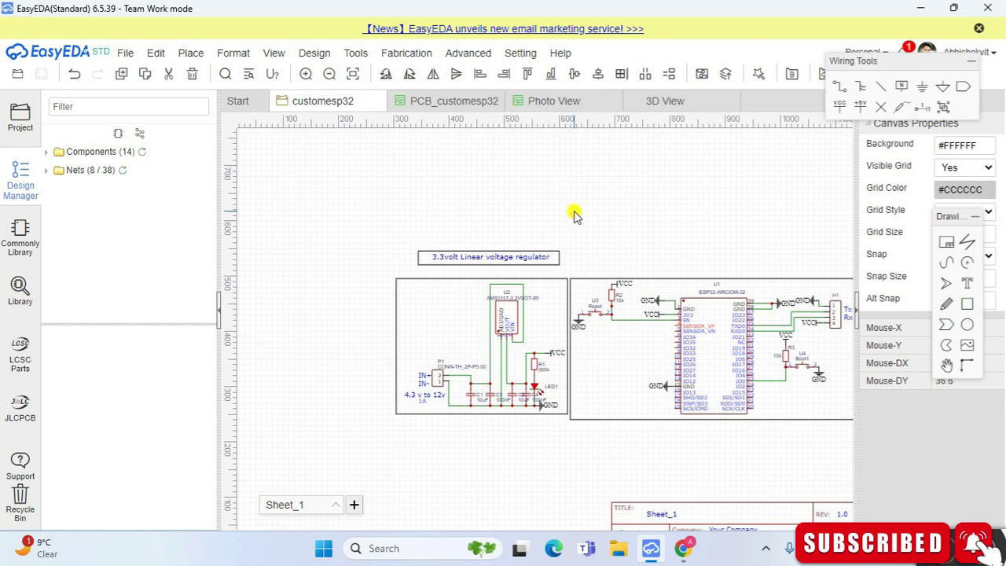
pyautogui.hscroll(2, 574, 214)
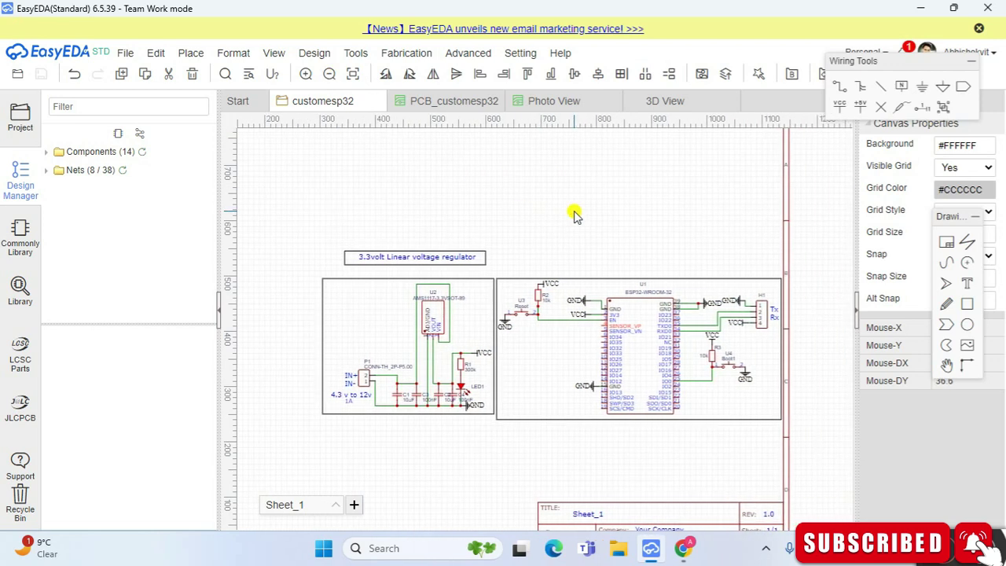